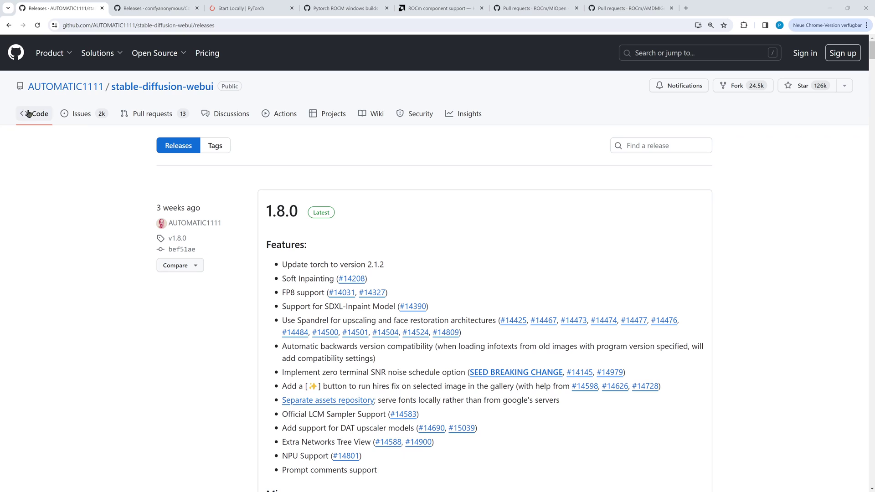
Review the torch version notes in the stable-diffusion-webui and ComfyUI releases, including stable pytorch 2.2 cu121.
{"action": "left_click_drag", "start_coordinate": [13, 90], "coordinate": [216, 87]}
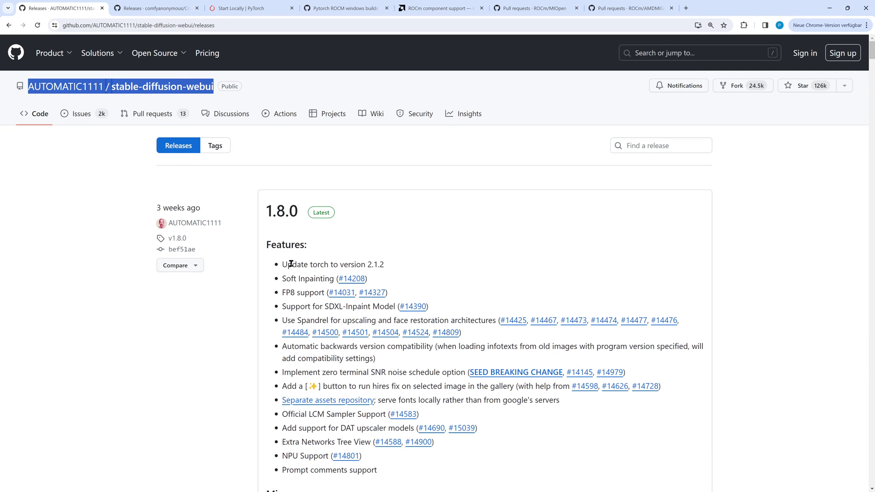
{"action": "left_click_drag", "start_coordinate": [288, 265], "coordinate": [360, 265]}
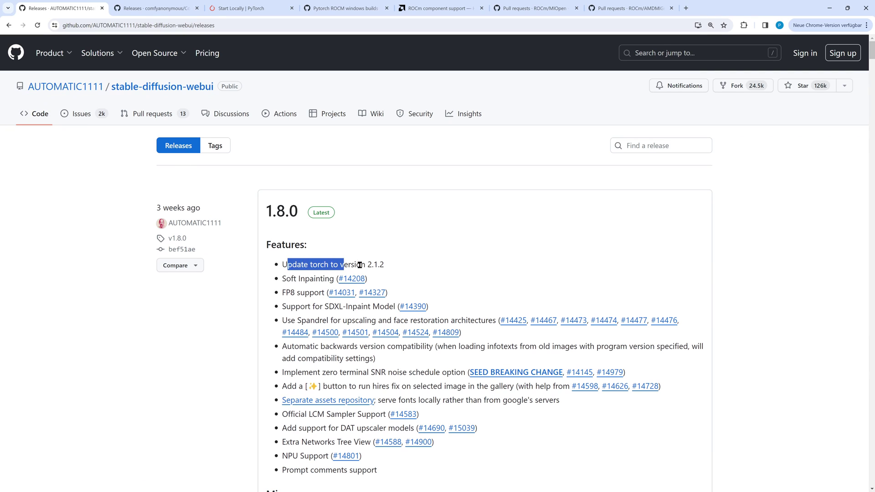
{"action": "left_click", "coordinate": [167, 13]}
{"action": "left_click_drag", "start_coordinate": [29, 89], "coordinate": [156, 87]}
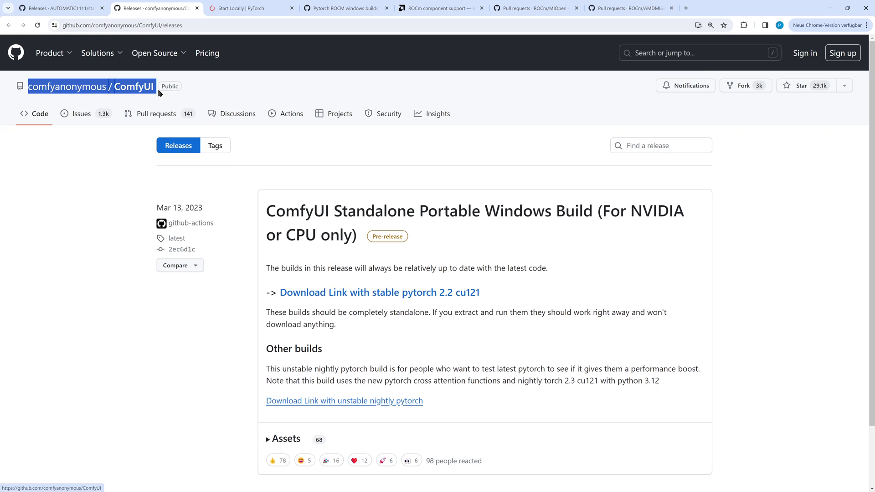
{"action": "left_click", "coordinate": [485, 296]}
{"action": "left_click_drag", "start_coordinate": [485, 296], "coordinate": [385, 294]}
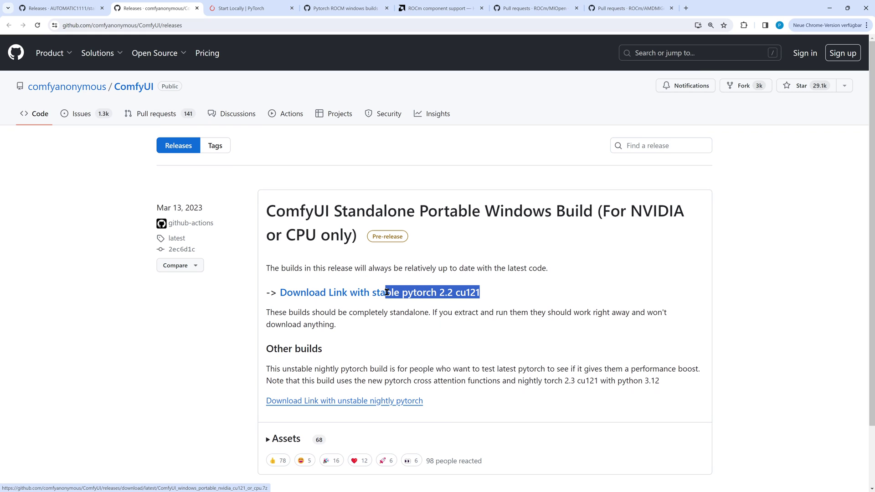
Check the PyTorch Start Locally note stating ROCm is unavailable on Windows.
{"action": "left_click", "coordinate": [239, 10]}
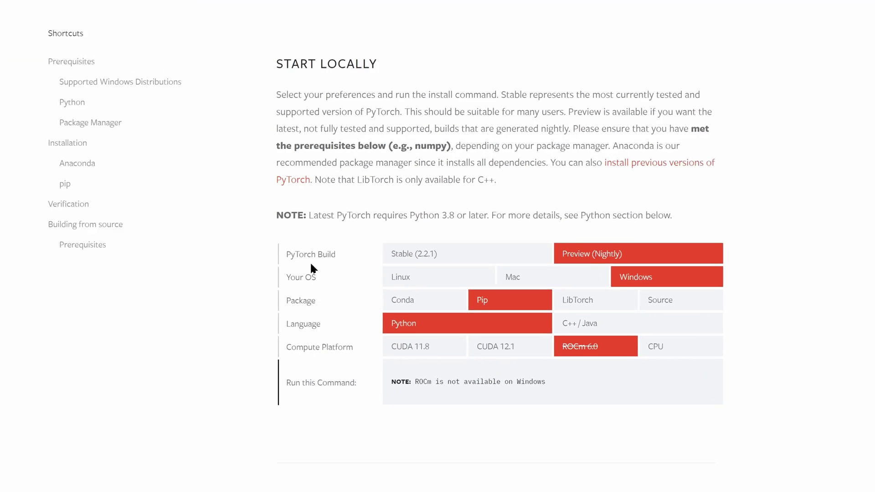
{"action": "left_click_drag", "start_coordinate": [398, 260], "coordinate": [415, 259]}
{"action": "left_click_drag", "start_coordinate": [261, 138], "coordinate": [304, 135]}
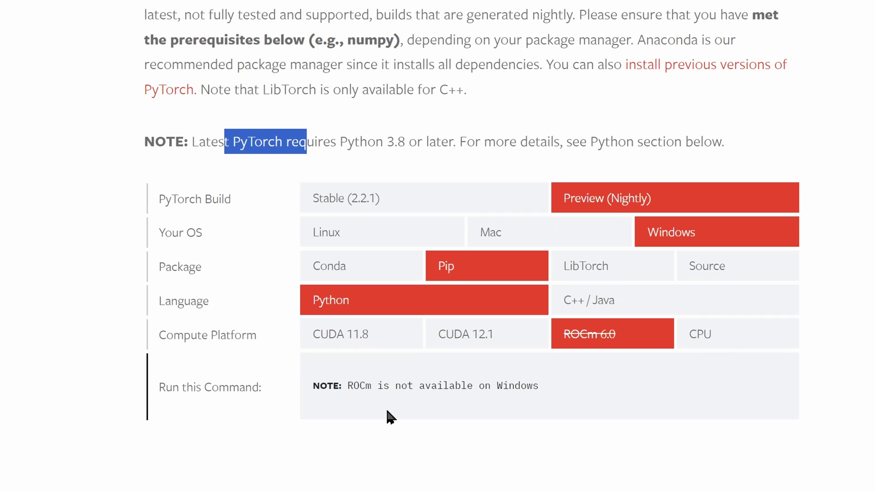
{"action": "left_click_drag", "start_coordinate": [353, 381], "coordinate": [540, 386]}
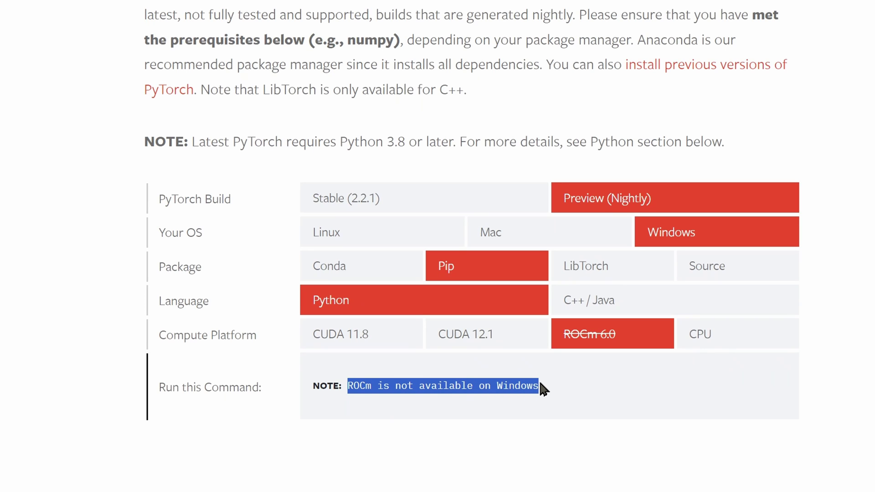
Bring up the Pytorch ROCM windows builds issue #109204 and note its open status.
{"action": "left_click", "coordinate": [336, 12]}
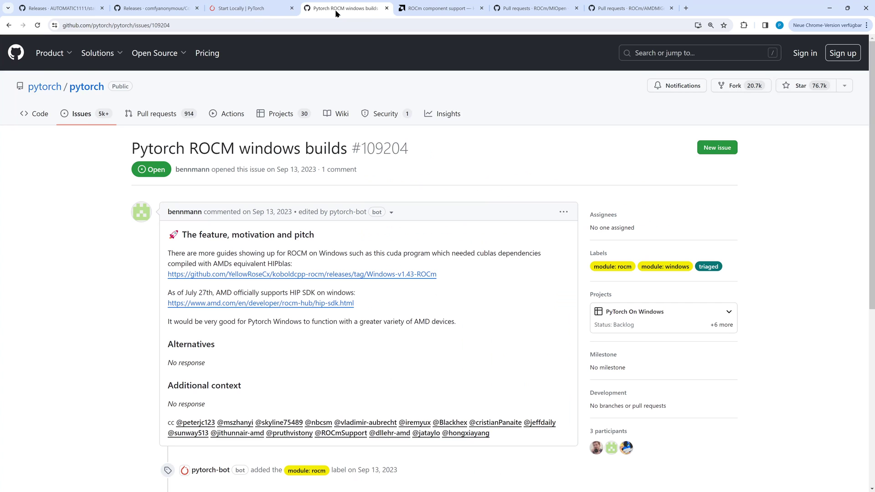
{"action": "left_click_drag", "start_coordinate": [131, 150], "coordinate": [220, 151]}
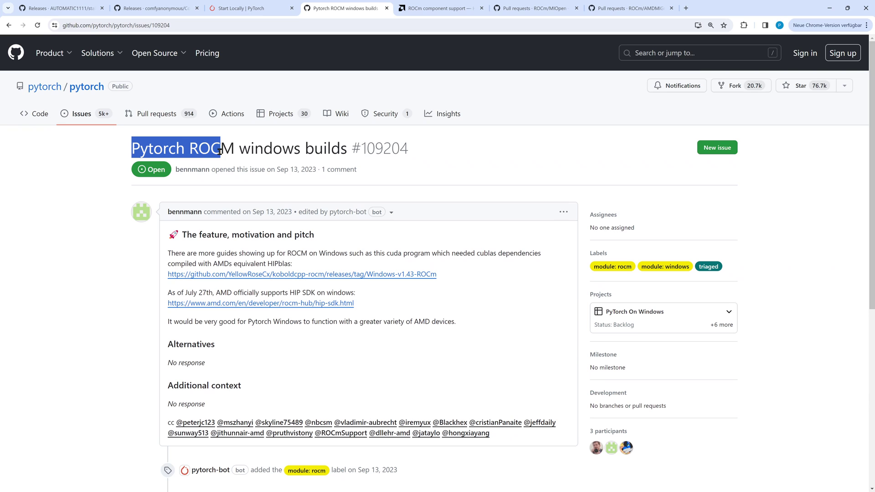
{"action": "left_click_drag", "start_coordinate": [143, 173], "coordinate": [209, 170]}
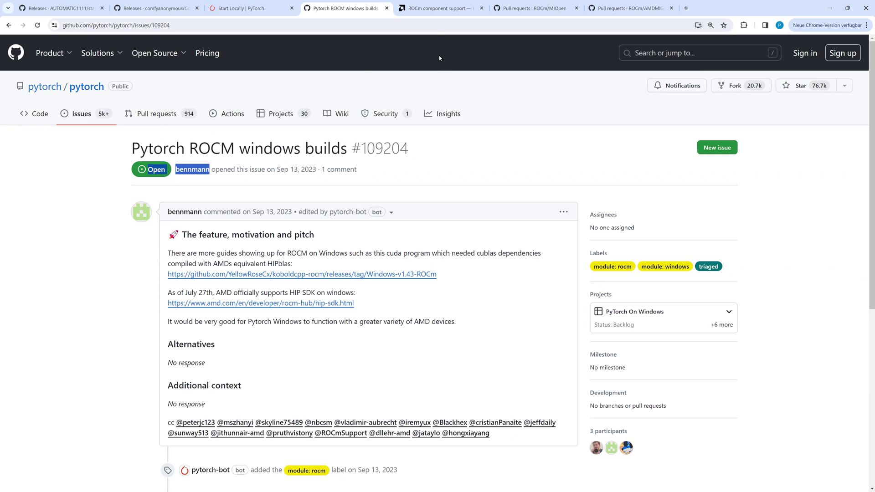
Confirm in the ROCm component support table that AI Libraries are Not Available on Windows.
{"action": "left_click", "coordinate": [437, 10]}
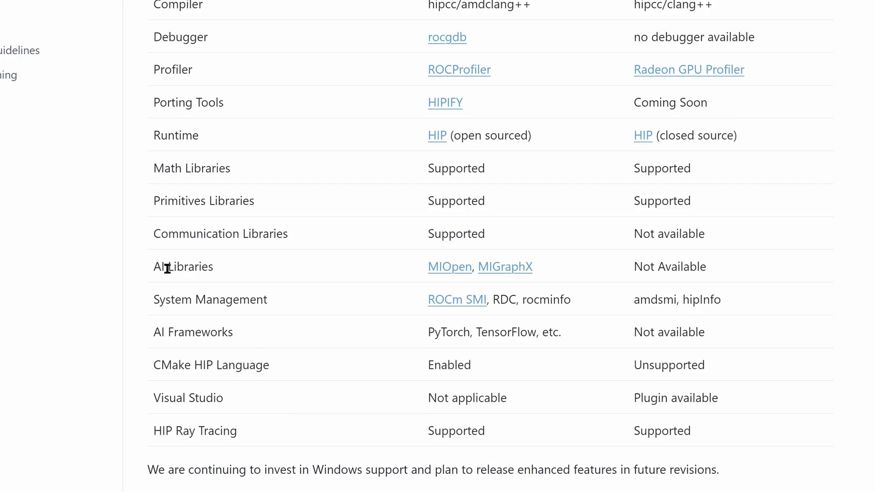
{"action": "left_click_drag", "start_coordinate": [243, 322], "coordinate": [413, 309]}
{"action": "left_click_drag", "start_coordinate": [416, 209], "coordinate": [773, 233]}
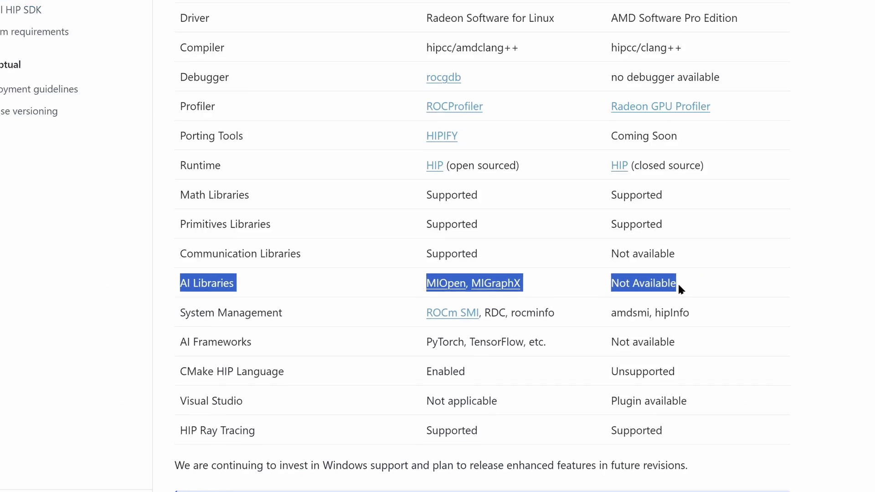
View the open Windows pull requests for the MIOpen and AMDMIGraphX repositories.
{"action": "left_click", "coordinate": [527, 10]}
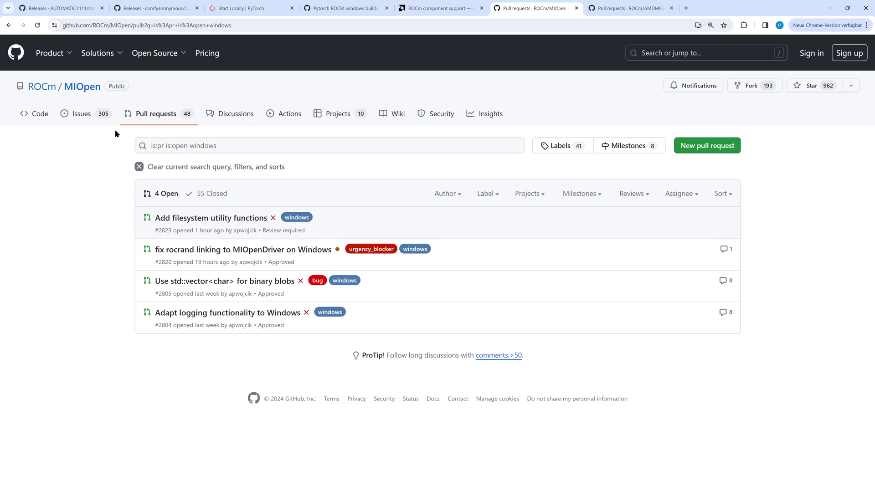
{"action": "left_click_drag", "start_coordinate": [27, 89], "coordinate": [101, 89]}
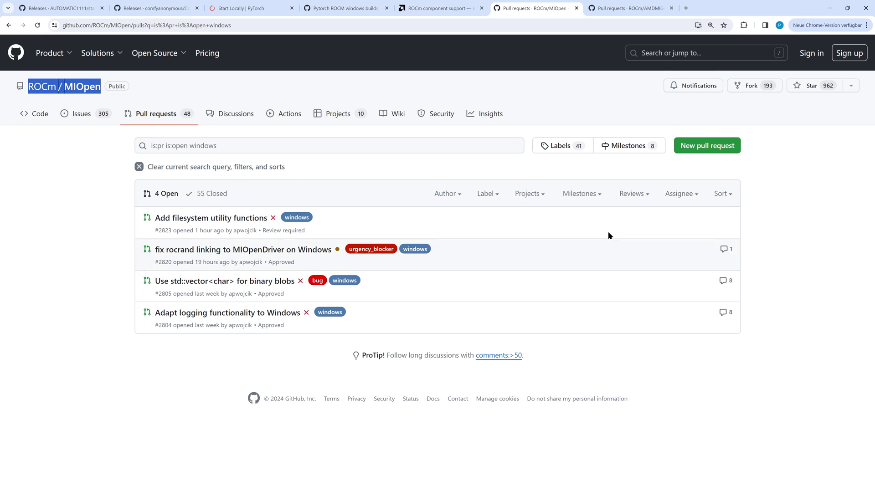
{"action": "left_click", "coordinate": [638, 12]}
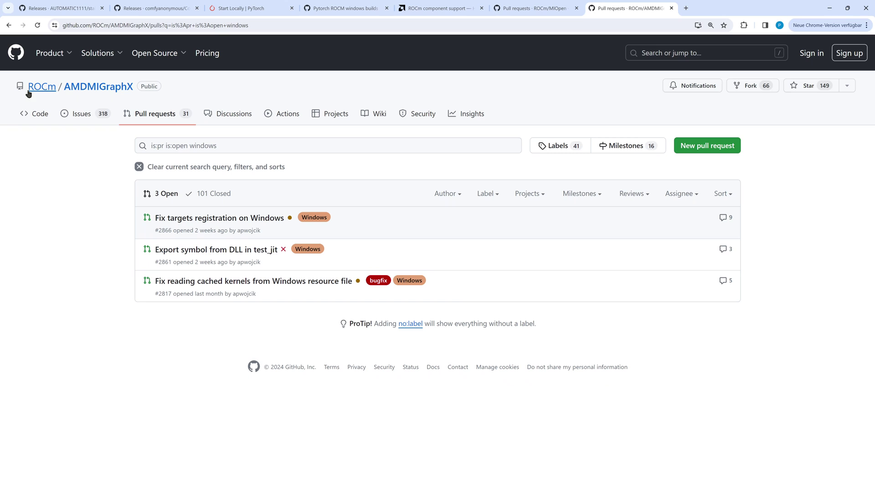
{"action": "left_click_drag", "start_coordinate": [43, 88], "coordinate": [133, 92]}
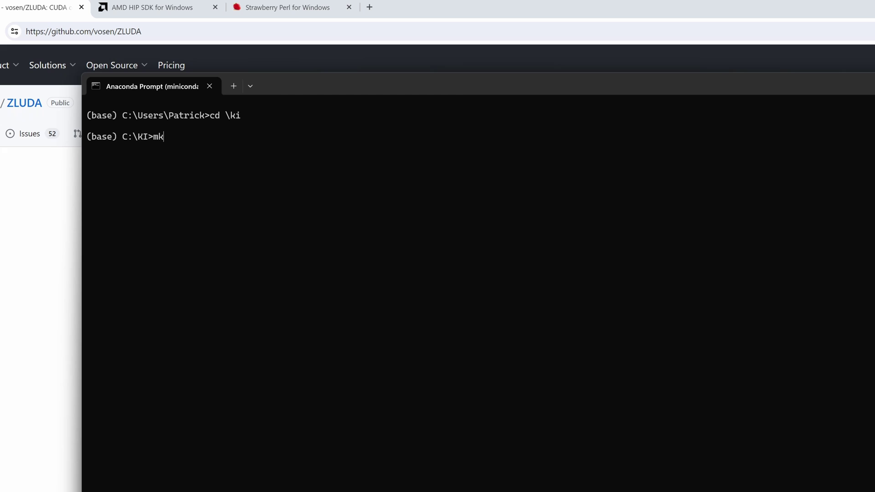
In C:\KI run mkdir zluda, cd zluda, conda create -n zluda python=3.10, and conda activate zluda.
{"action": "type", "text": "dir zluda"}
{"action": "key", "text": "Return"}
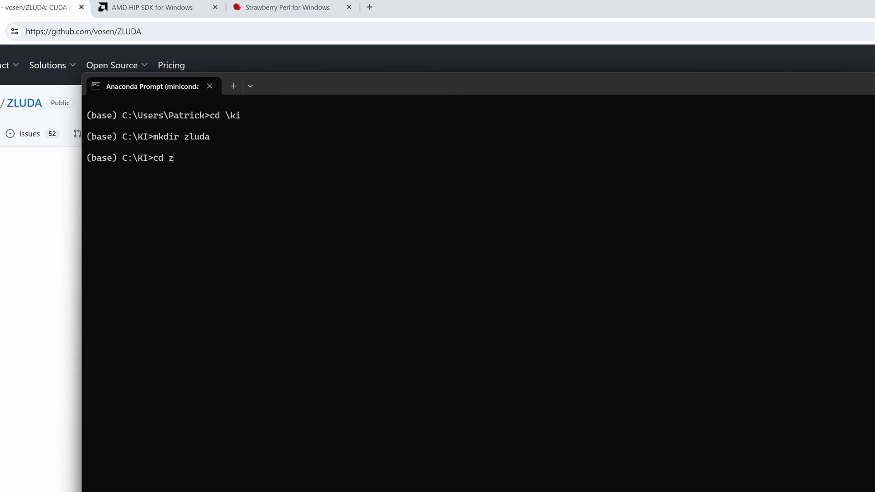
{"action": "type", "text": "cd zluda"}
{"action": "key", "text": "Return"}
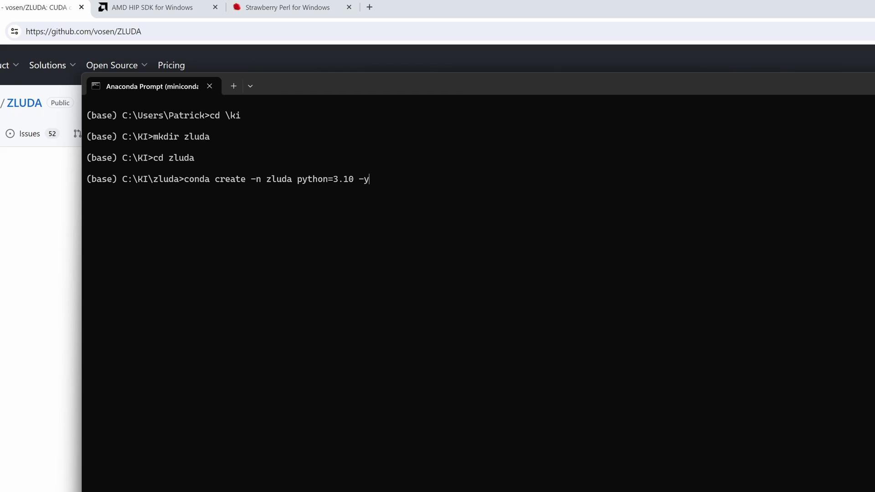
{"action": "key", "text": "Return"}
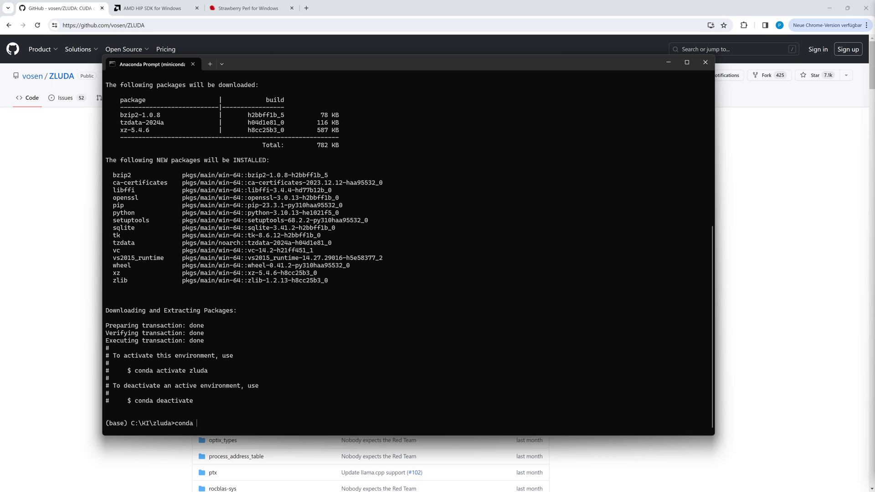
{"action": "type", "text": "conda activate zluda"}
{"action": "key", "text": "Return"}
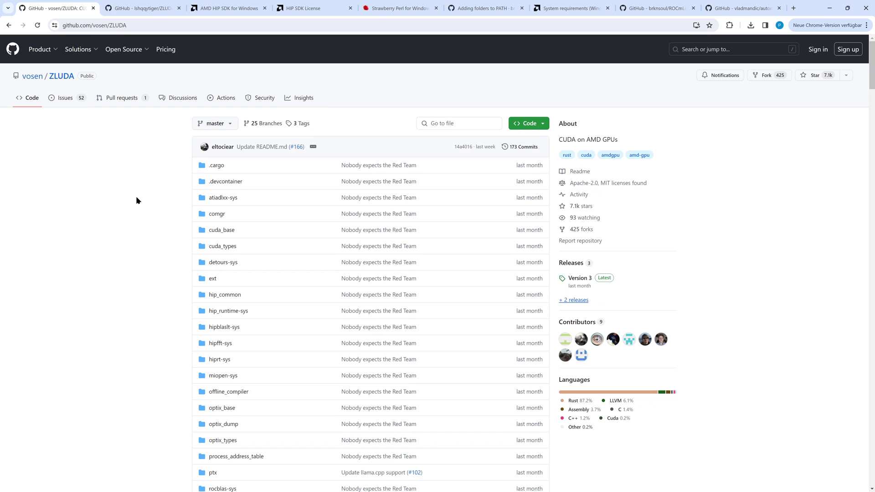
Open the ZLUDA fork's releases and download ZLUDA-windows-amd64.zip from v3.5-win.
{"action": "left_click", "coordinate": [139, 8]}
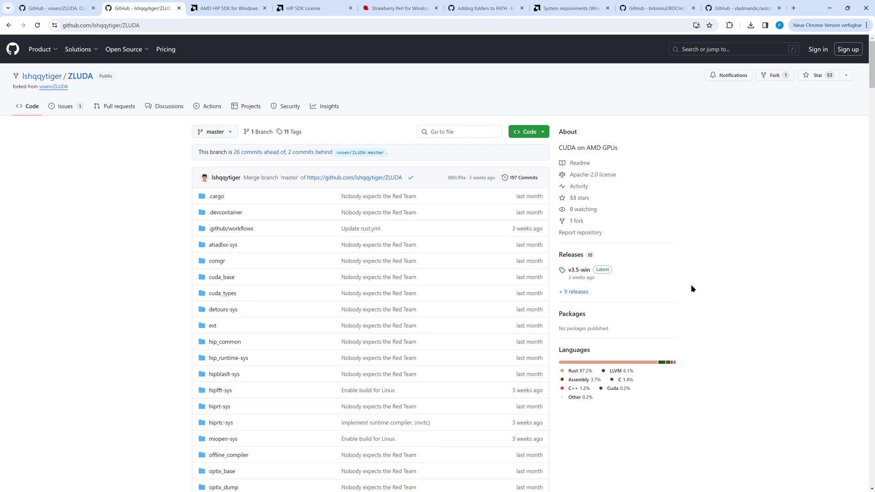
{"action": "left_click", "coordinate": [575, 292]}
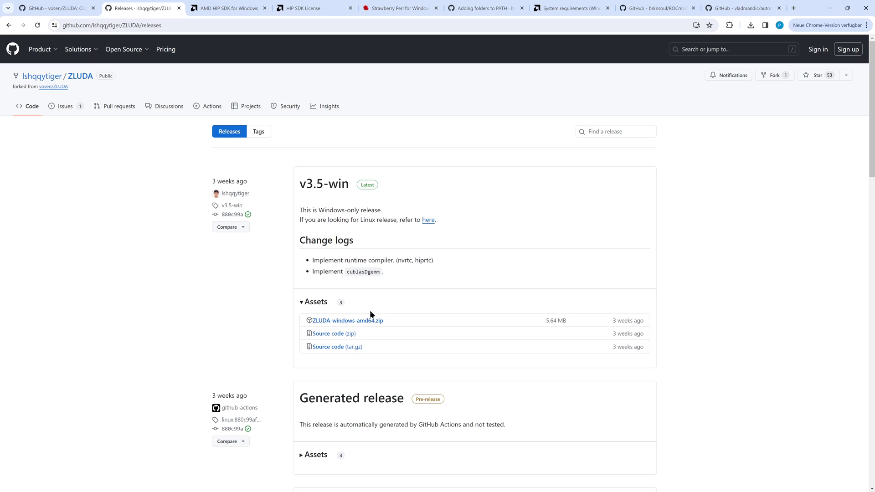
{"action": "left_click", "coordinate": [350, 321]}
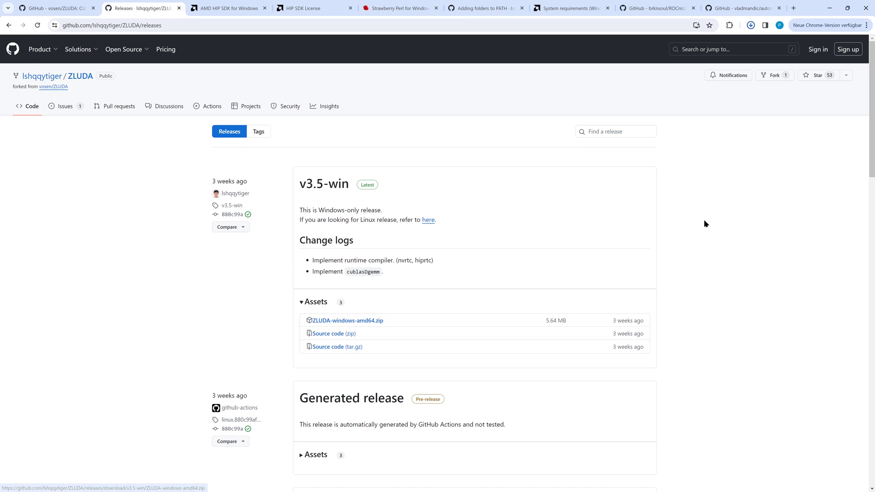
Create a new zluda folder inside C:\KI\zluda\releases and open it.
{"action": "key", "text": "alt+Tab"}
{"action": "right_click", "coordinate": [193, 150]}
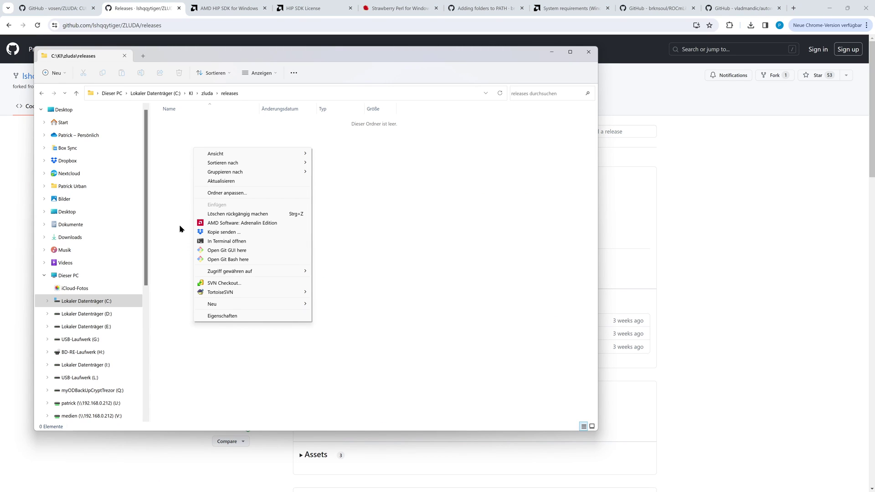
{"action": "mouse_move", "coordinate": [237, 302]}
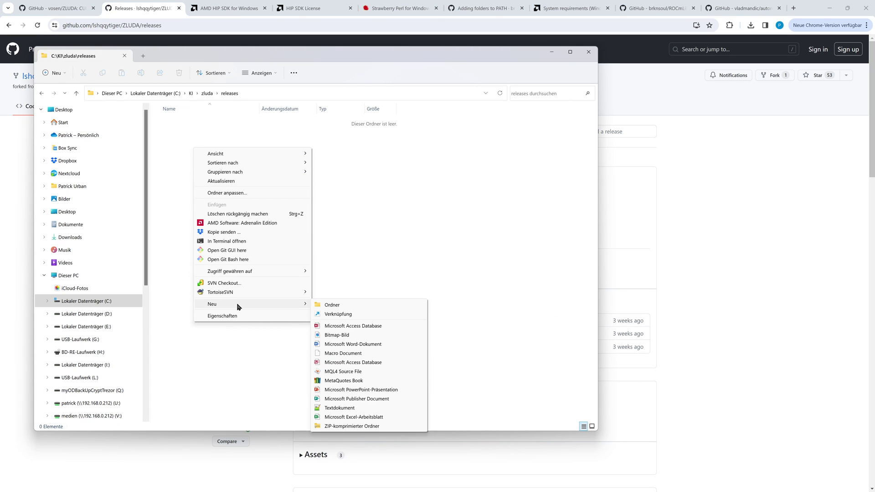
{"action": "left_click", "coordinate": [344, 306]}
{"action": "type", "text": "zu"}
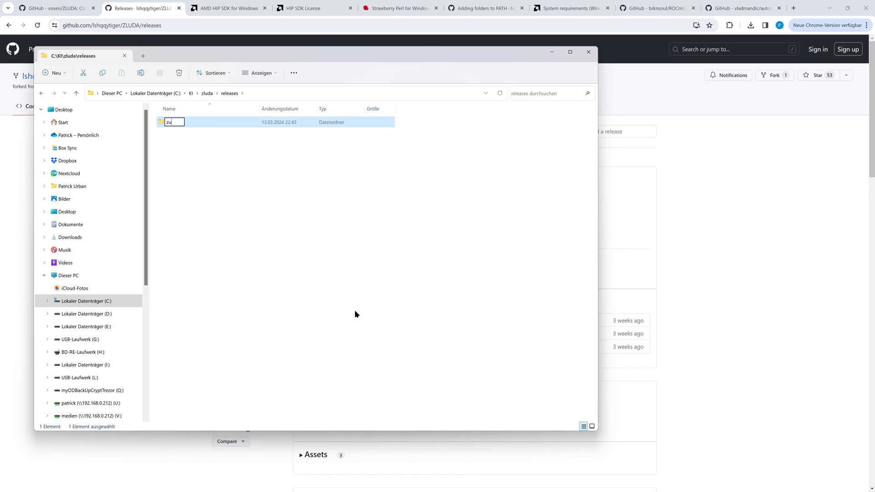
{"action": "type", "text": "luda"}
{"action": "key", "text": "Return"}
{"action": "double_click", "coordinate": [165, 121]}
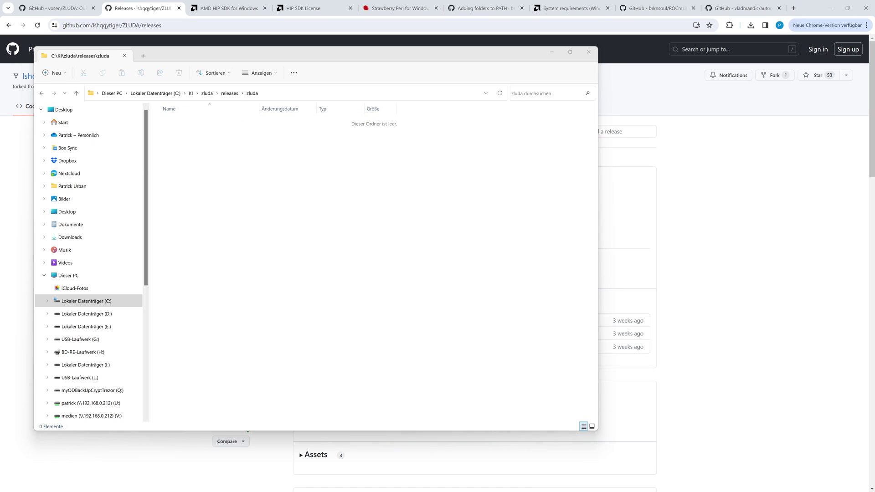
Drop the extracted ZLUDA files into the zluda folder and delete zluda.exe.
{"action": "left_click_drag", "start_coordinate": [745, 170], "coordinate": [221, 182]}
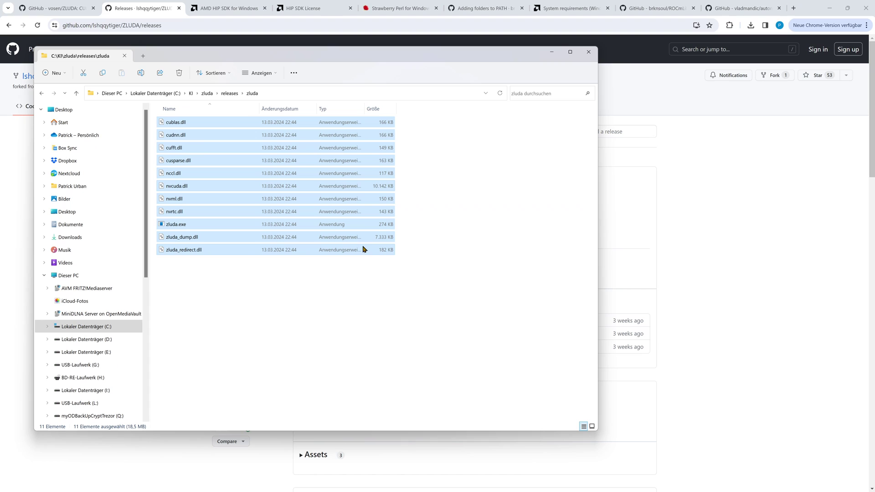
{"action": "left_click", "coordinate": [365, 335]}
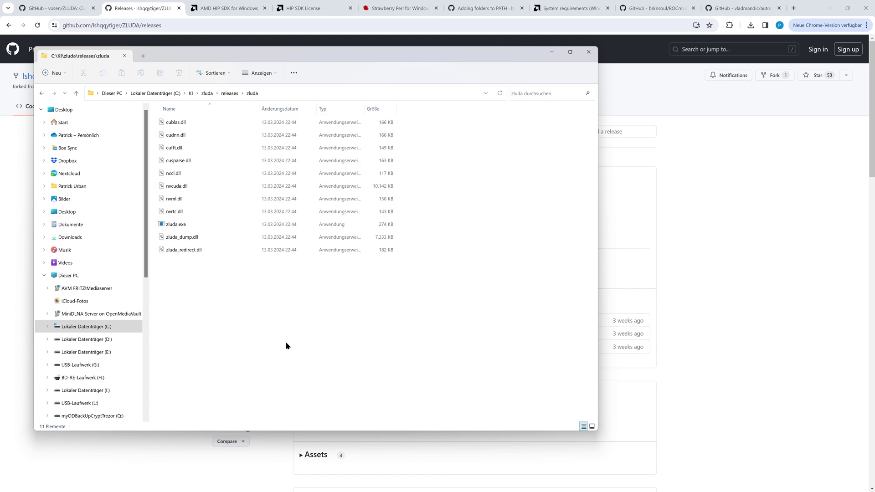
{"action": "left_click", "coordinate": [173, 225]}
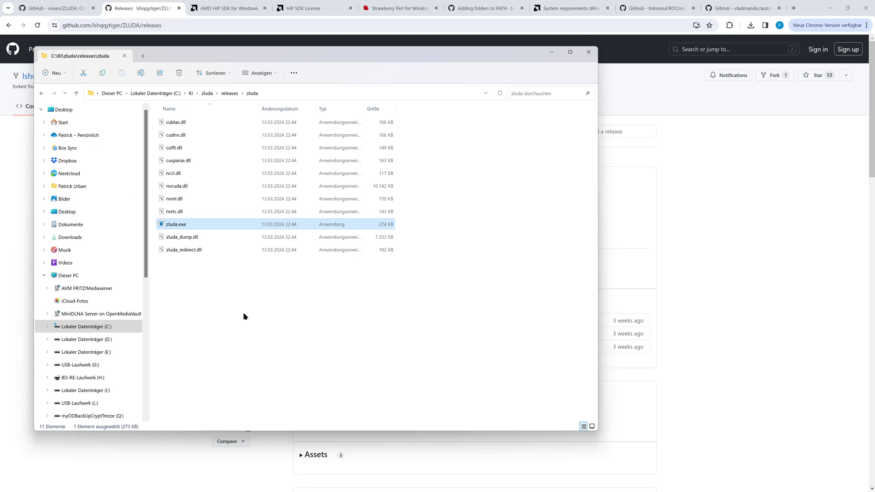
{"action": "key", "text": "Delete"}
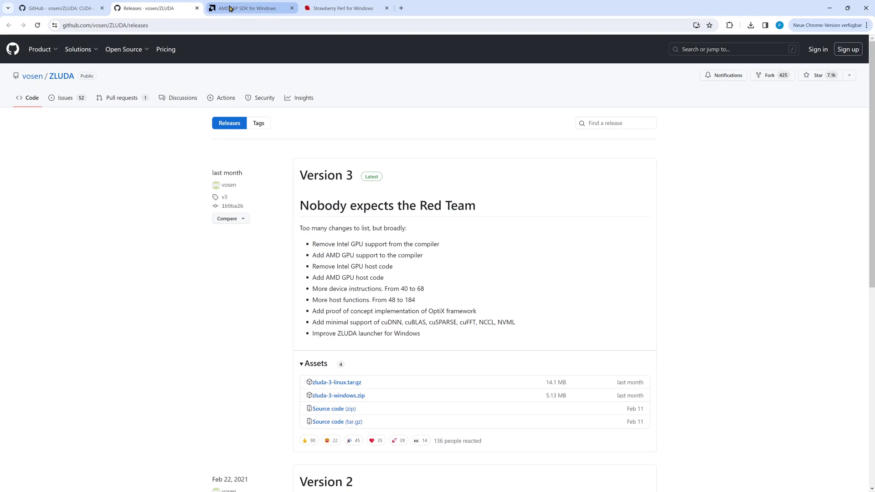
Download the HIP SDK for Windows 10 & 11, accept the license, and install it to completion.
{"action": "left_click", "coordinate": [230, 8]}
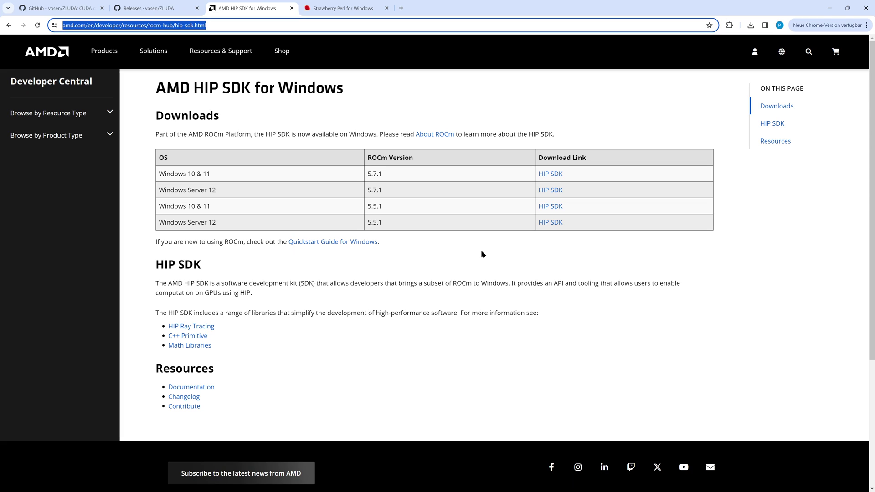
{"action": "left_click", "coordinate": [552, 174]}
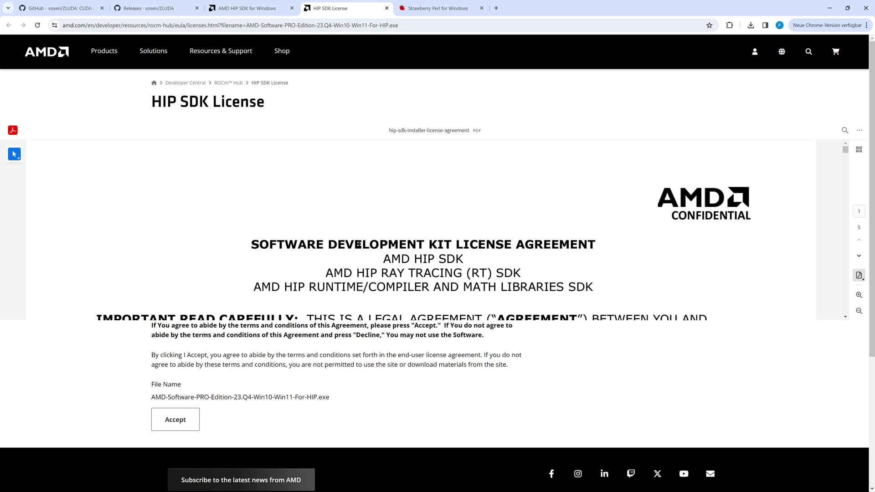
{"action": "scroll", "coordinate": [359, 246], "scroll_direction": "down", "scroll_amount": 10}
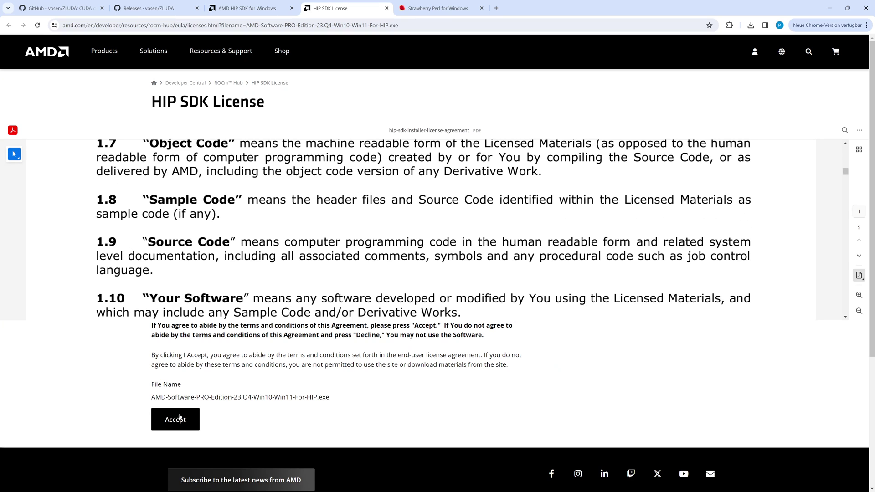
{"action": "left_click", "coordinate": [177, 419]}
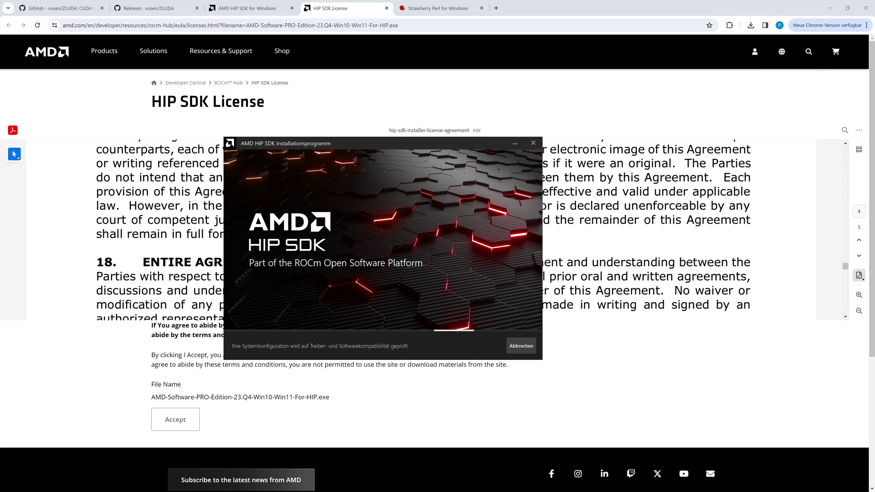
{"action": "left_click", "coordinate": [520, 346]}
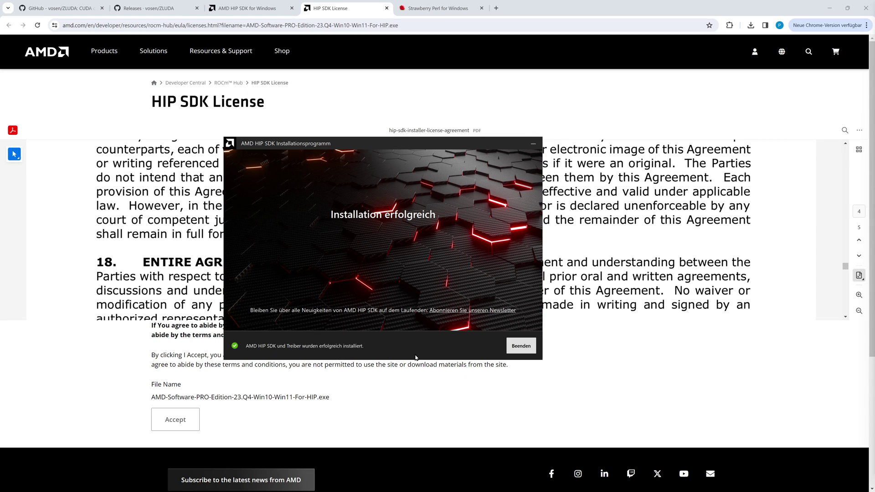
{"action": "left_click", "coordinate": [521, 347]}
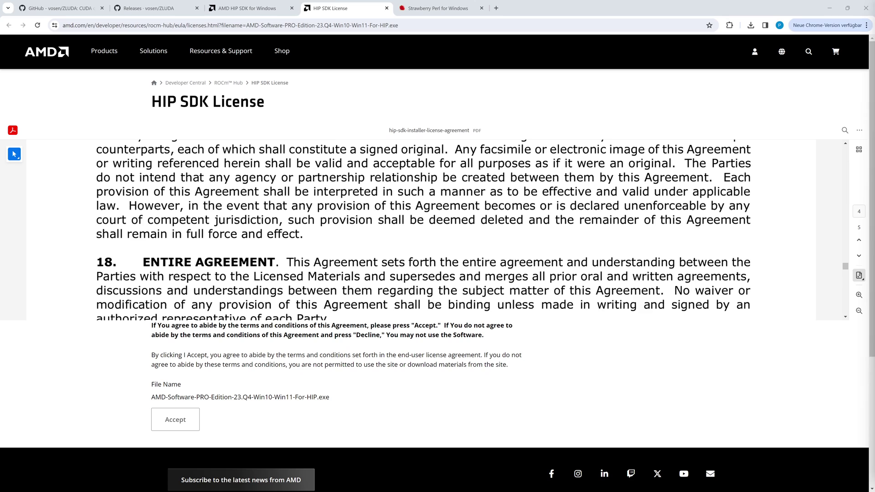
Install strawberry-perl-5.38.2.2-64bit into C:\KI\Strawberry, accepting the license terms.
{"action": "left_click", "coordinate": [423, 9]}
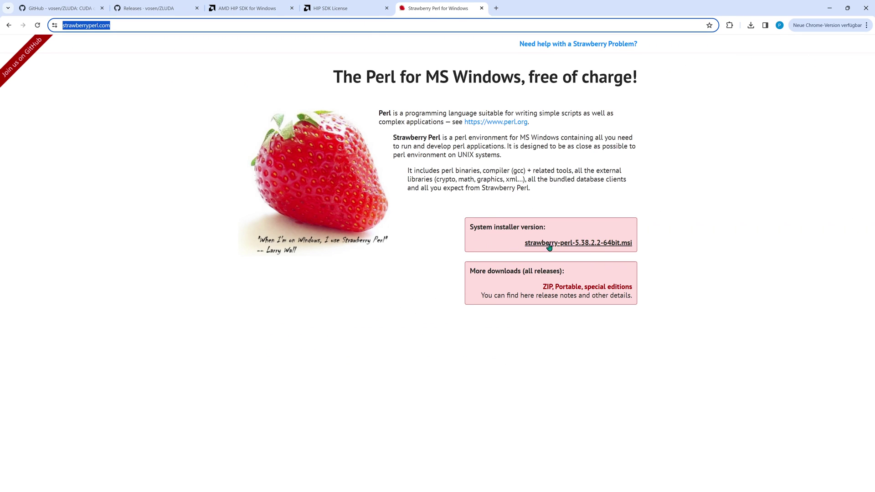
{"action": "left_click", "coordinate": [528, 246]}
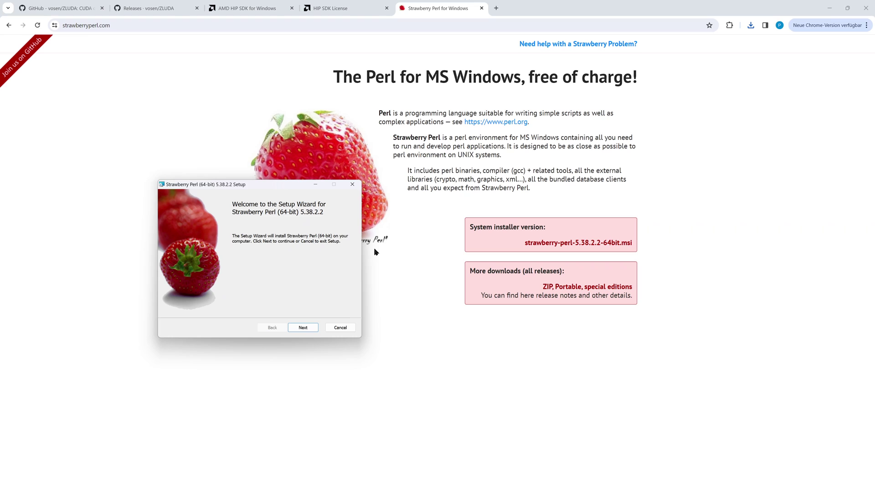
{"action": "left_click", "coordinate": [302, 327]}
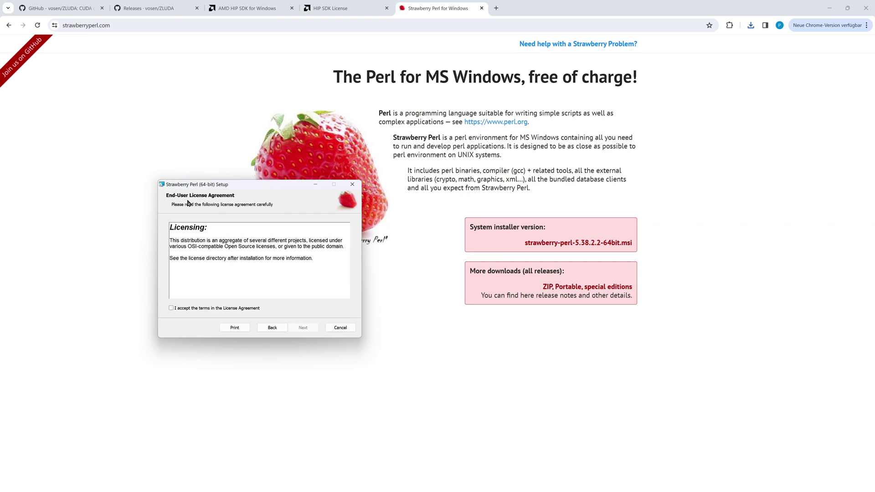
{"action": "left_click", "coordinate": [171, 308]}
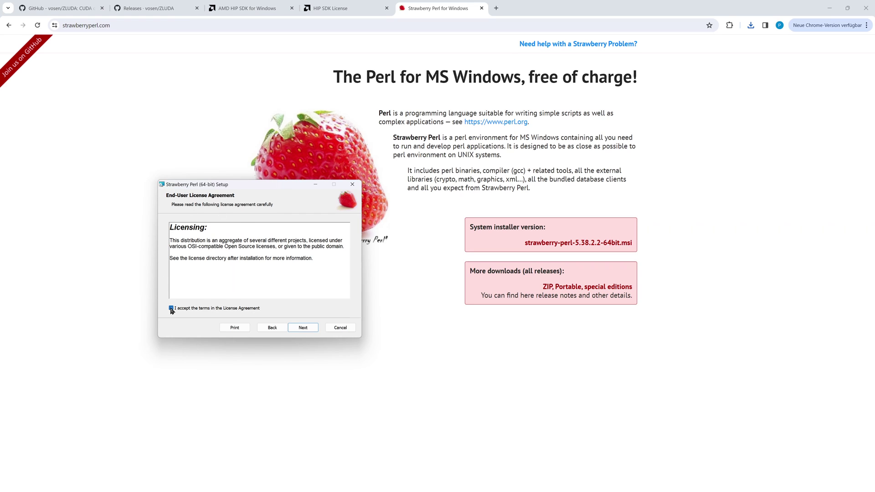
{"action": "left_click", "coordinate": [302, 327]}
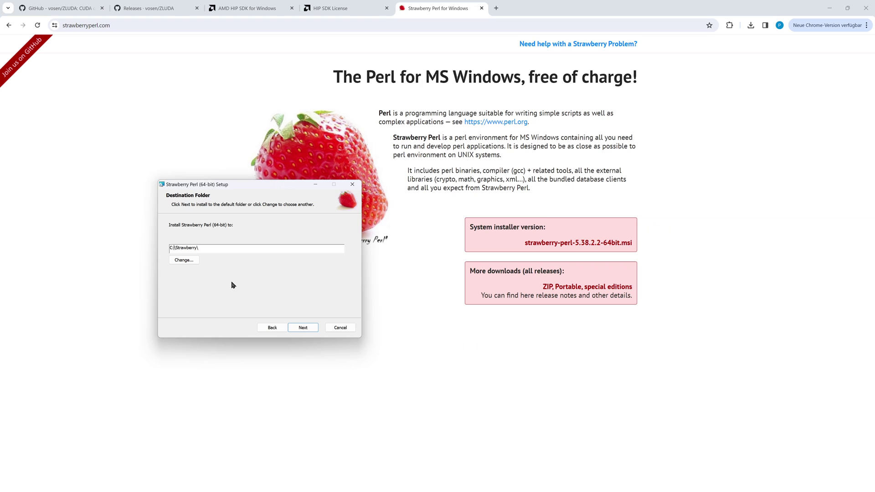
{"action": "type", "text": "\\KI"}
{"action": "left_click", "coordinate": [303, 328]}
{"action": "key", "text": "Return"}
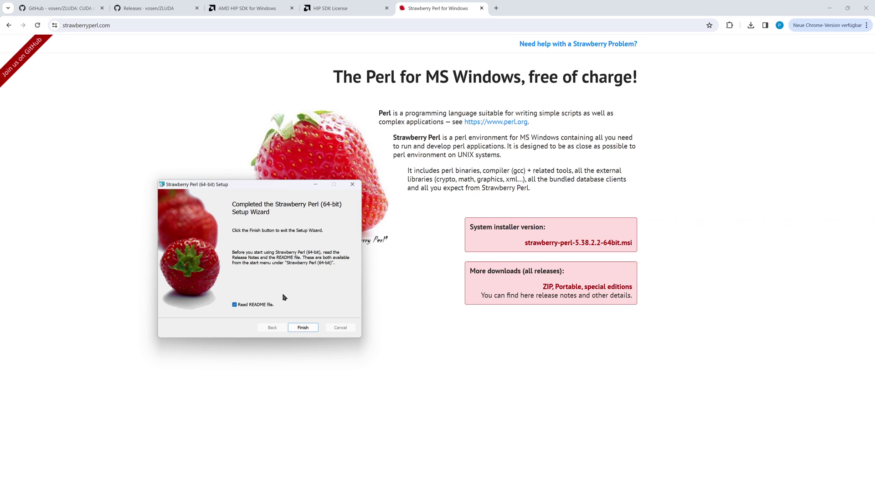
Finish the Perl setup and read the admin-mode Important Note on the 'Adding folders to PATH' wiki page.
{"action": "left_click", "coordinate": [298, 328]}
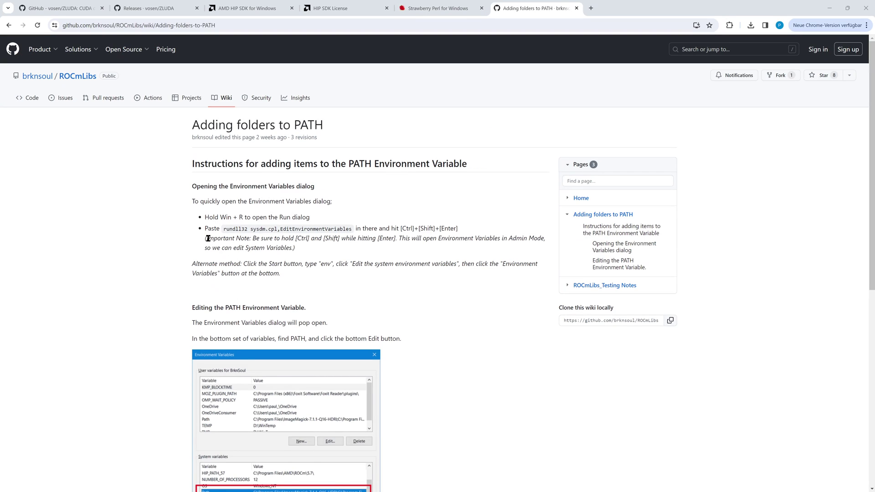
{"action": "left_click_drag", "start_coordinate": [206, 238], "coordinate": [292, 251]}
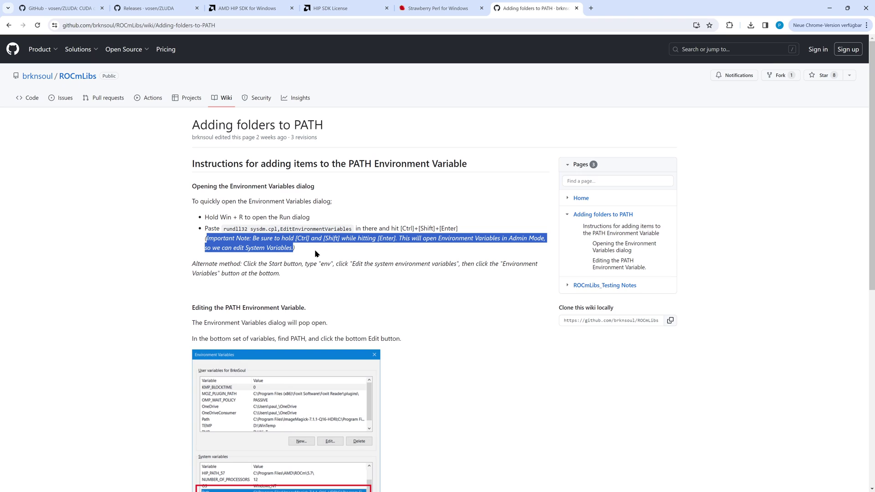
{"action": "left_click", "coordinate": [306, 264]}
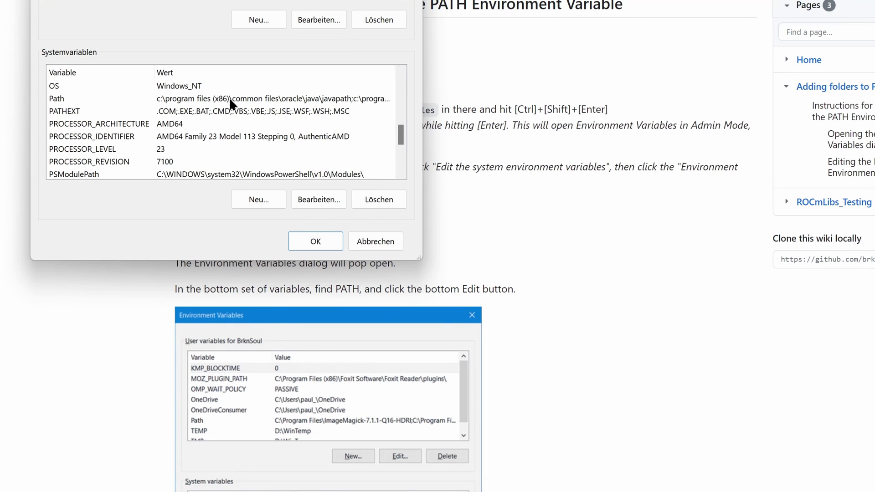
Add C:\KI\zluda\releases\zluda and %HIP_PATH%bin as new system Path entries and confirm with OK.
{"action": "left_click", "coordinate": [231, 99]}
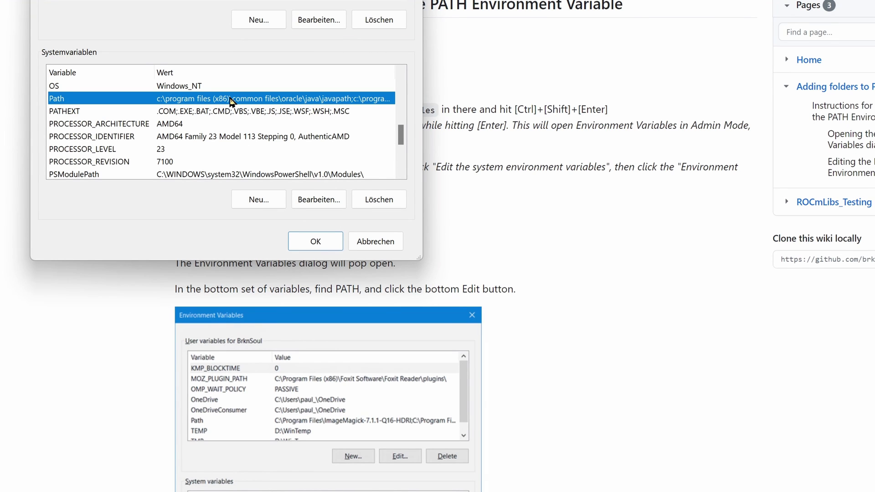
{"action": "left_click", "coordinate": [314, 199]}
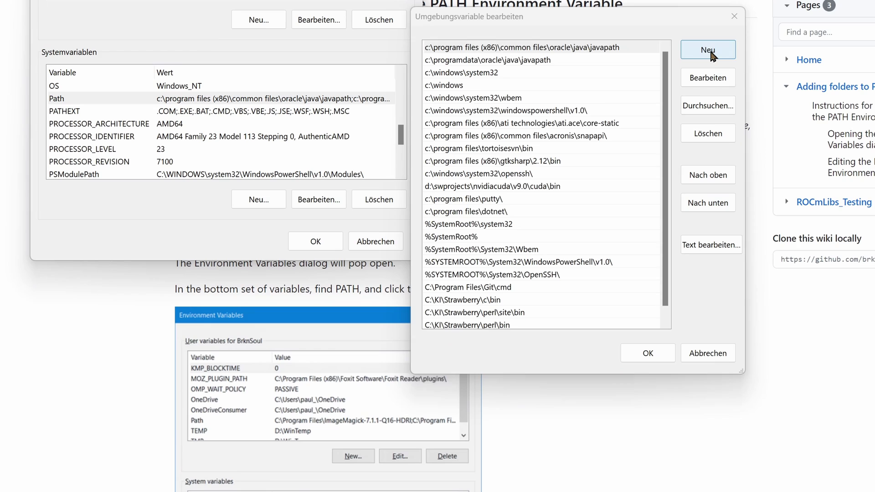
{"action": "left_click", "coordinate": [709, 51]}
{"action": "type", "text": "C:\\KI\\zluda\\releases\\zluda"}
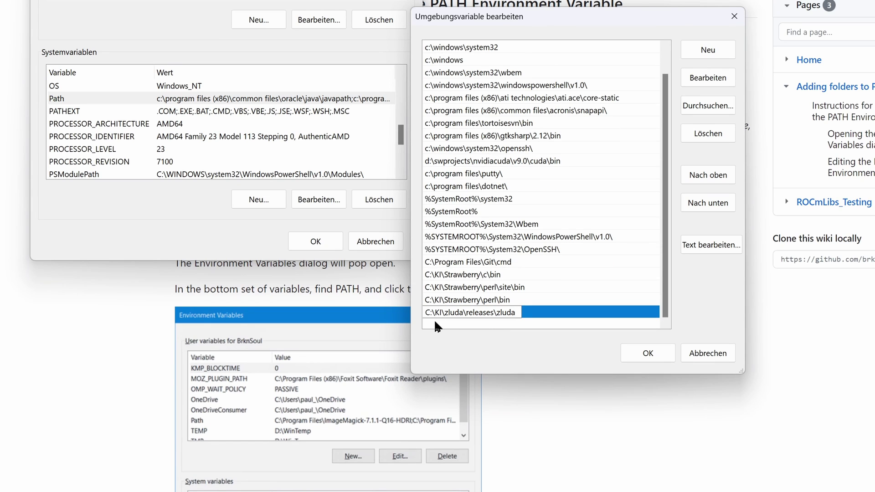
{"action": "key", "text": "Return"}
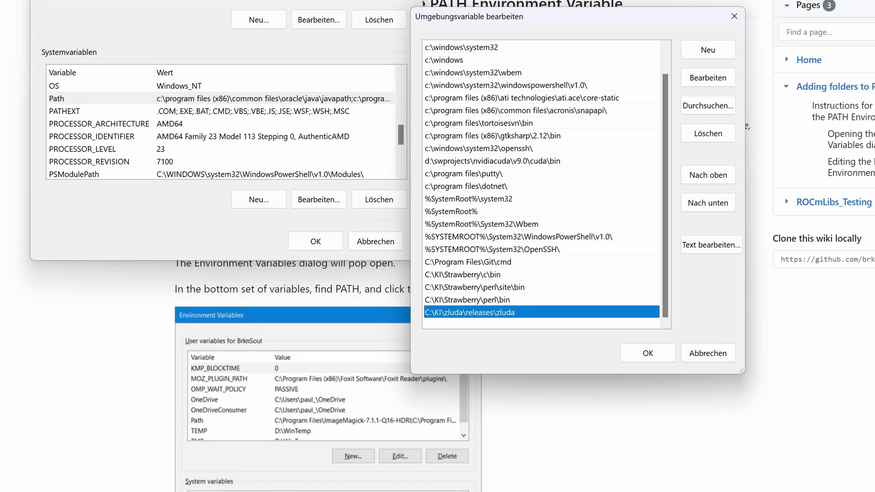
{"action": "left_click", "coordinate": [709, 50]}
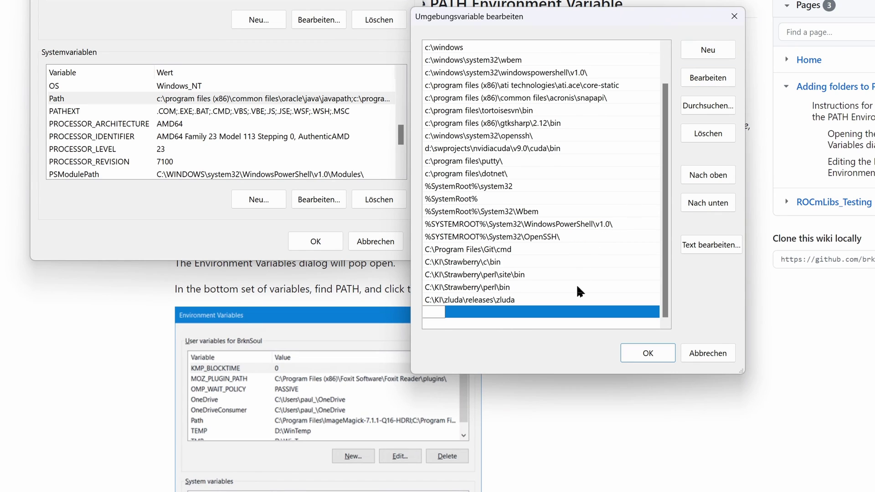
{"action": "type", "text": "%HIP_PATH%bin"}
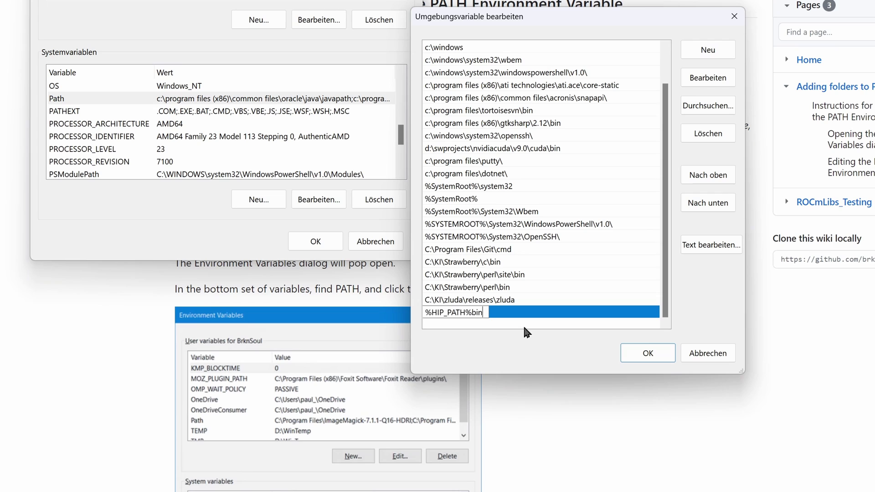
{"action": "key", "text": "Return"}
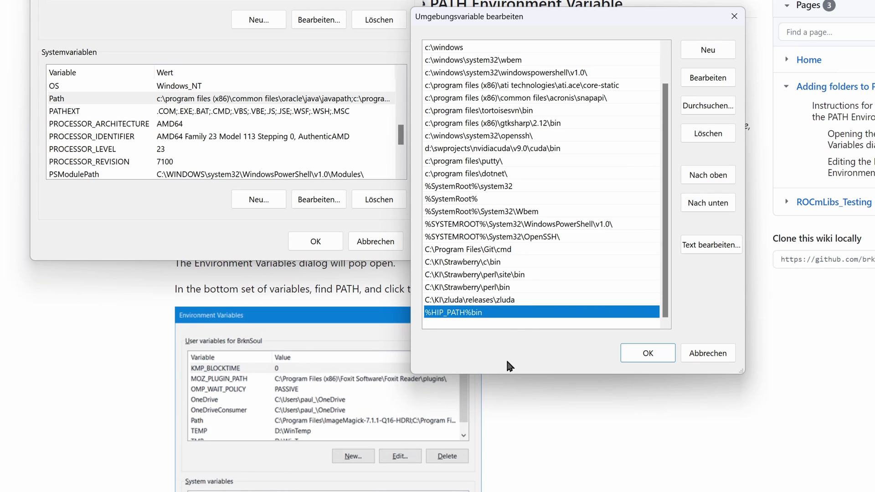
{"action": "left_click", "coordinate": [645, 351]}
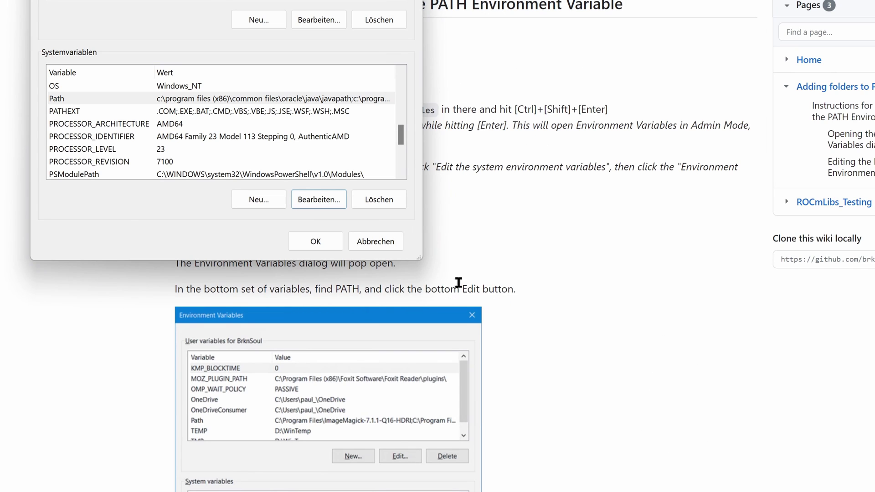
{"action": "left_click", "coordinate": [317, 240]}
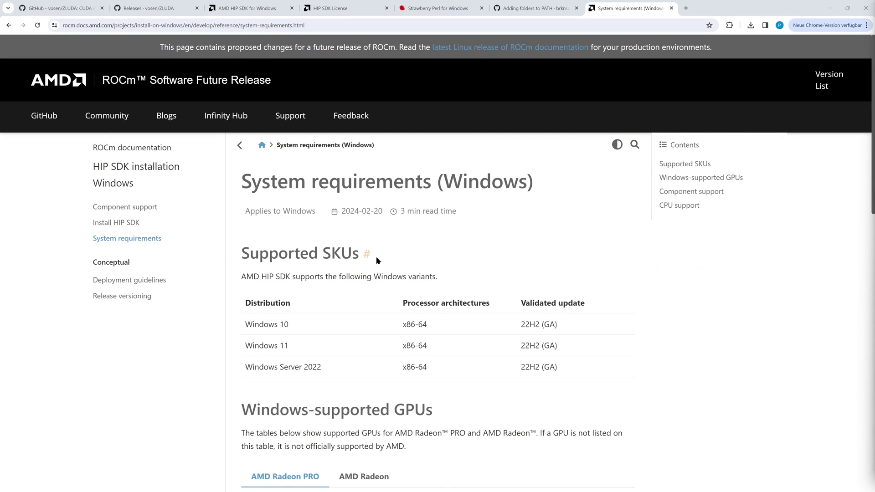
Review the Radeon GPU support table, noting the fully supported GPUs and the RX 6800's gfx1030 target.
{"action": "scroll", "coordinate": [377, 261], "scroll_direction": "down", "scroll_amount": 8}
{"action": "left_click", "coordinate": [371, 117]}
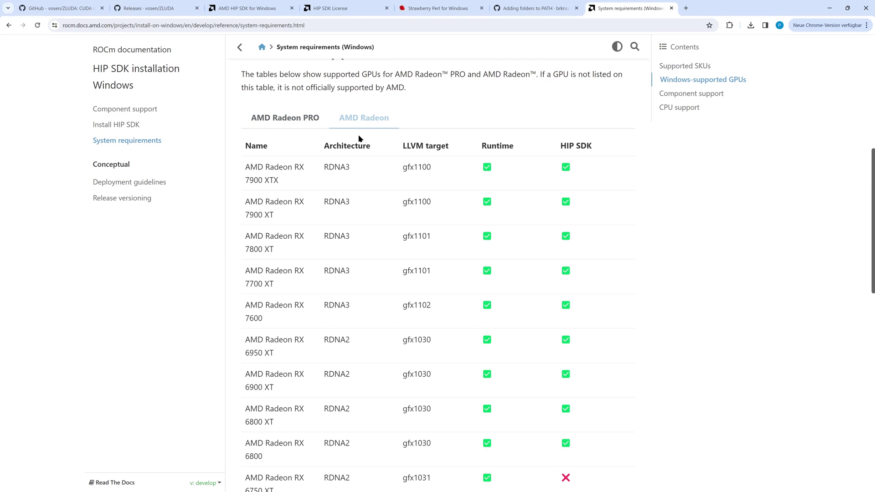
{"action": "scroll", "coordinate": [350, 338], "scroll_direction": "down", "scroll_amount": 3}
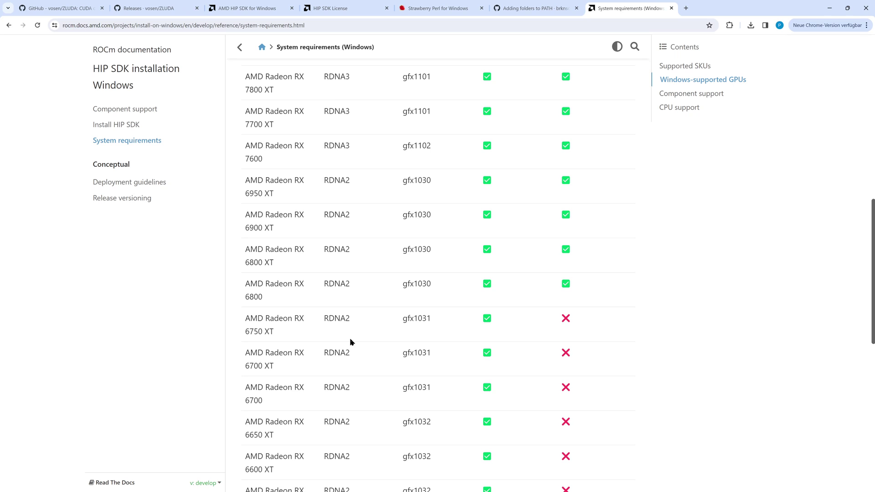
{"action": "scroll", "coordinate": [350, 338], "scroll_direction": "up", "scroll_amount": 3}
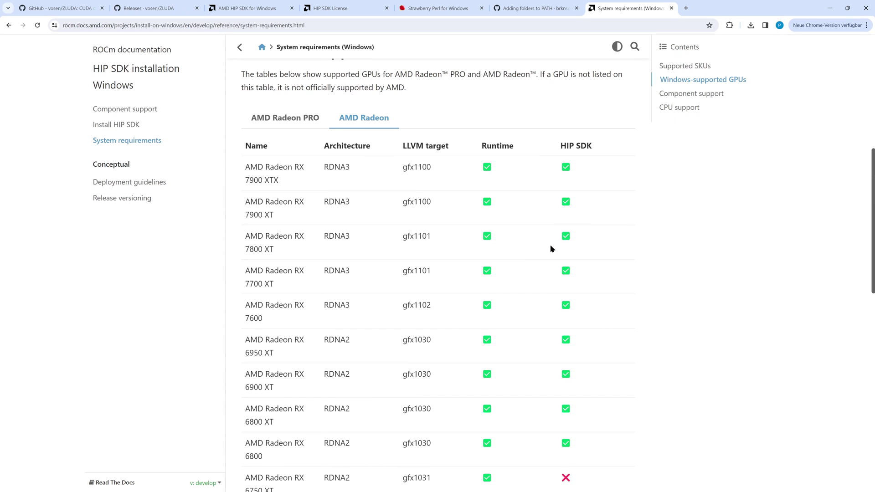
{"action": "scroll", "coordinate": [283, 378], "scroll_direction": "down", "scroll_amount": 3}
{"action": "scroll", "coordinate": [283, 378], "scroll_direction": "down", "scroll_amount": 2}
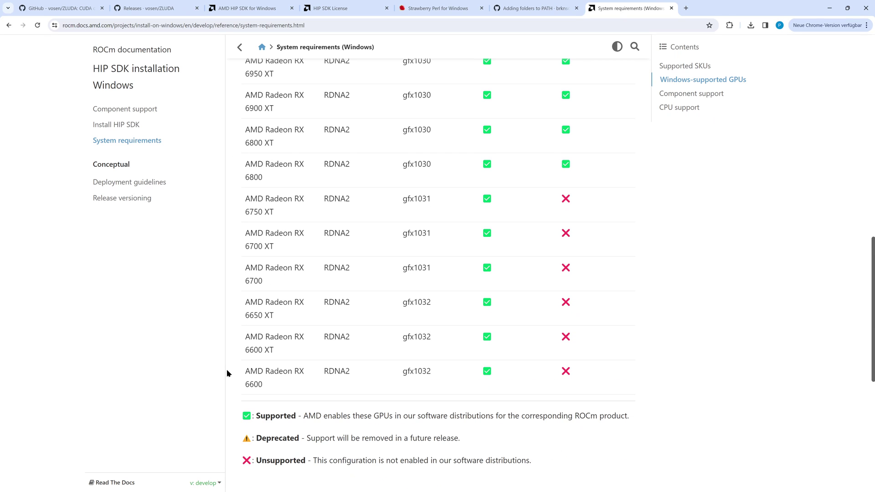
{"action": "scroll", "coordinate": [418, 387], "scroll_direction": "up", "scroll_amount": 2}
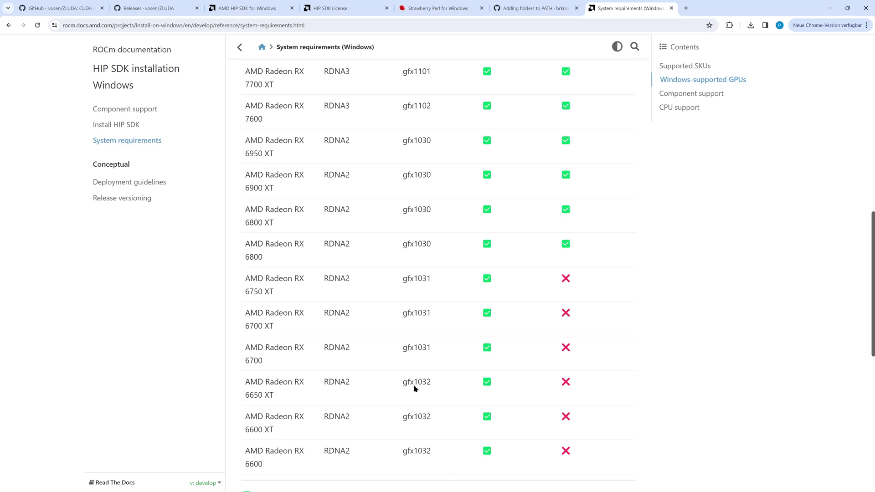
{"action": "left_click_drag", "start_coordinate": [240, 256], "coordinate": [280, 256]}
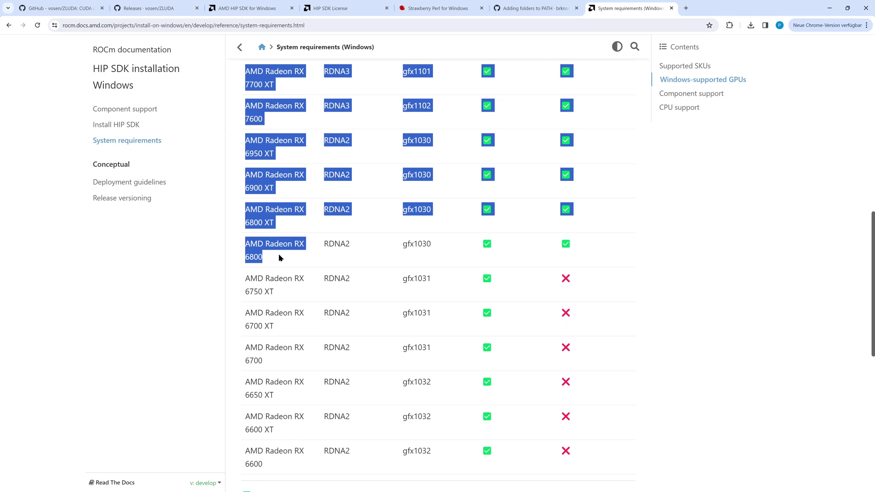
{"action": "left_click", "coordinate": [325, 265]}
{"action": "left_click_drag", "start_coordinate": [404, 245], "coordinate": [432, 242]}
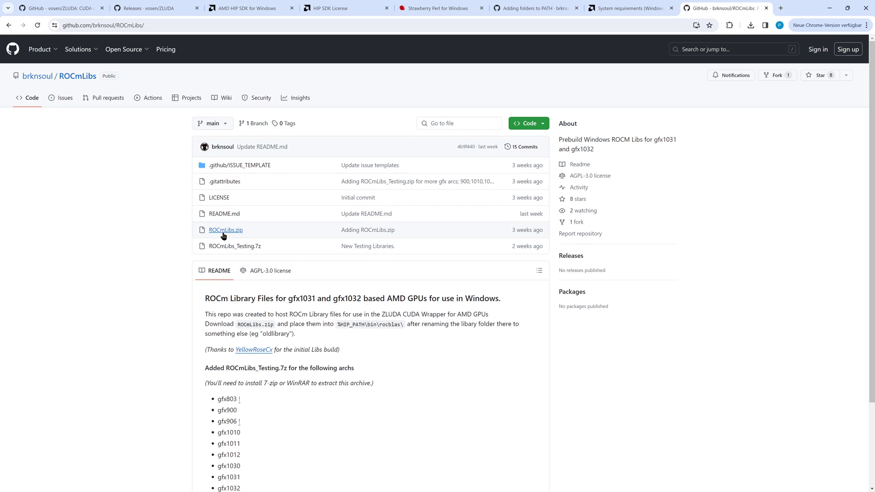
Download the raw 125 MB ROCmLibs.zip and open it in File Explorer, moved left.
{"action": "left_click", "coordinate": [224, 231]}
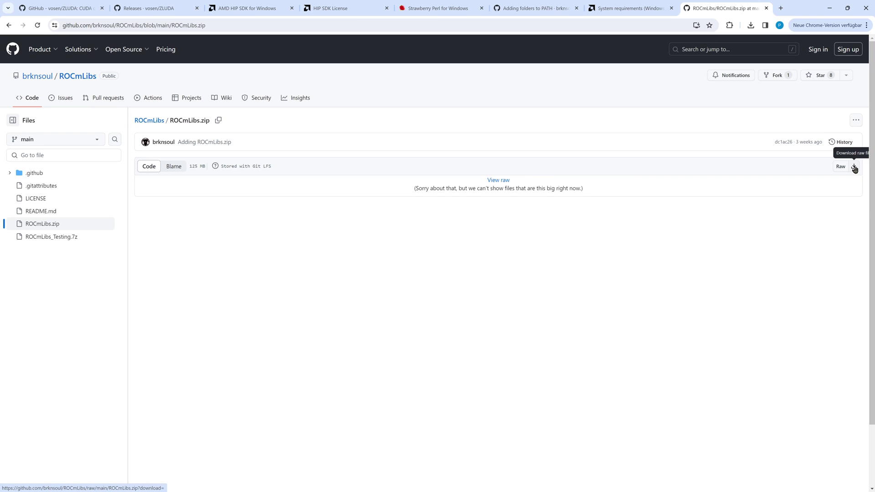
{"action": "left_click", "coordinate": [854, 167]}
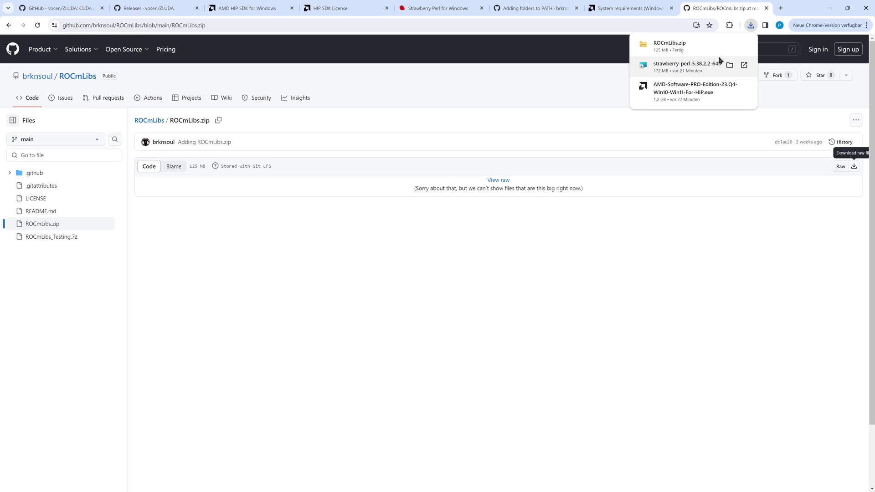
{"action": "left_click", "coordinate": [673, 48]}
{"action": "left_click_drag", "start_coordinate": [771, 54], "coordinate": [520, 74]}
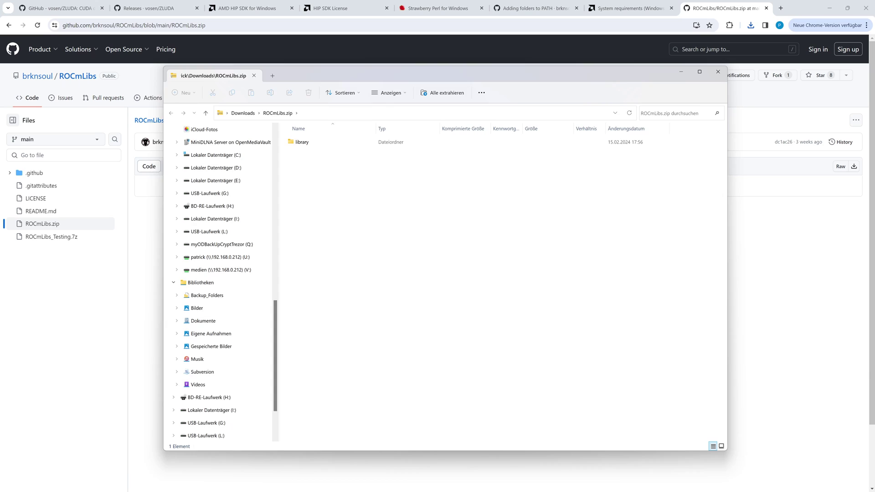
Rename the ROCm 5.7 rocblas 'library' folder to 'library-ORG' and answer the admin-rights prompt.
{"action": "key", "text": "alt+Tab"}
{"action": "left_click_drag", "start_coordinate": [620, 86], "coordinate": [575, 55]}
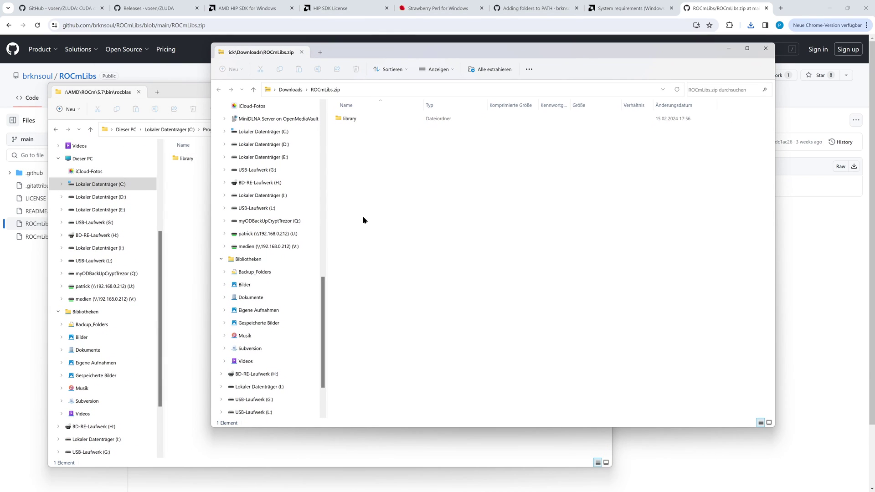
{"action": "left_click", "coordinate": [184, 160]}
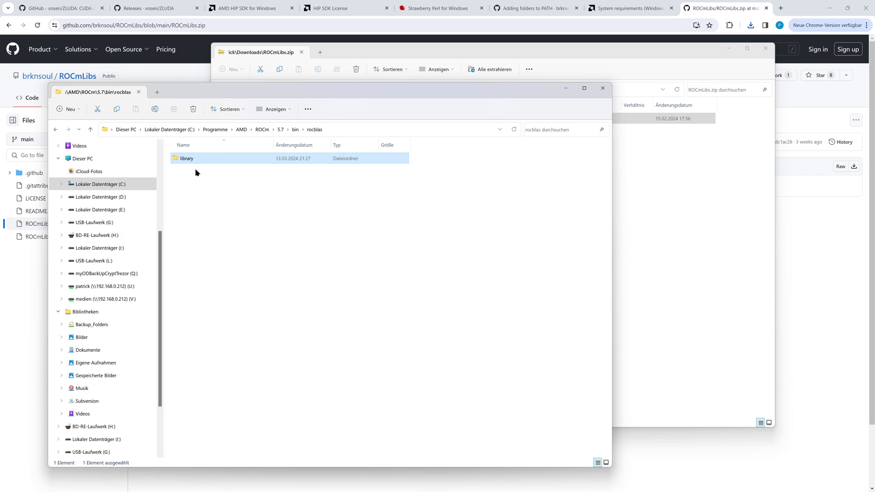
{"action": "left_click", "coordinate": [195, 159]}
{"action": "left_click", "coordinate": [198, 158]}
{"action": "type", "text": "-ORG"}
{"action": "key", "text": "Return"}
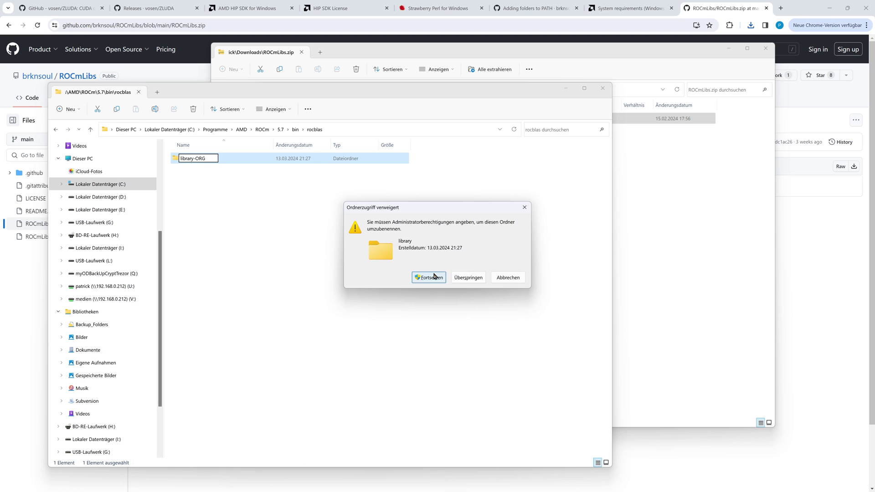
{"action": "left_click", "coordinate": [508, 279]}
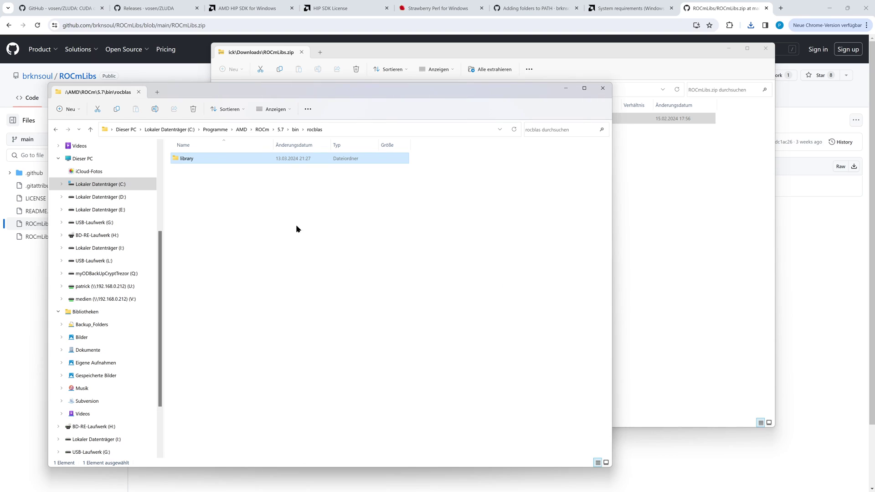
Drag the zip's library folder into the rocblas folder, then move the zip window aside.
{"action": "left_click", "coordinate": [223, 257]}
{"action": "left_click", "coordinate": [613, 216]}
{"action": "left_click", "coordinate": [345, 120]}
{"action": "left_click_drag", "start_coordinate": [345, 119], "coordinate": [403, 171]}
{"action": "left_click", "coordinate": [524, 276]}
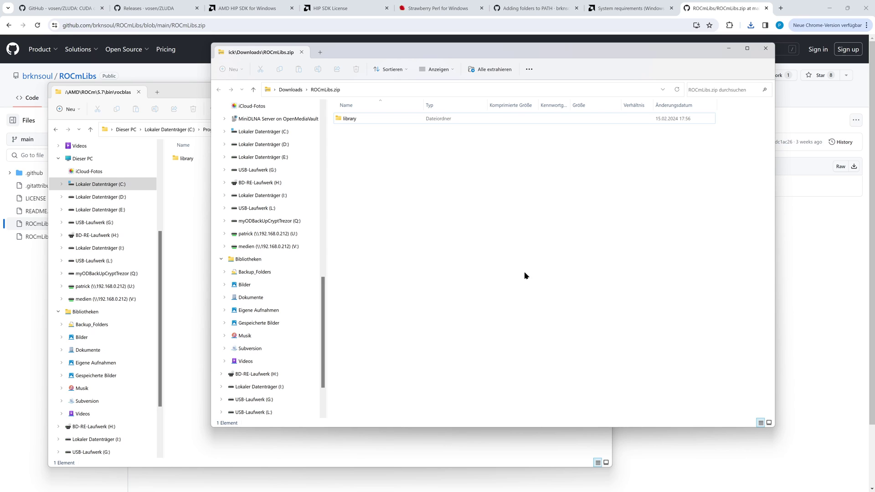
{"action": "left_click_drag", "start_coordinate": [414, 52], "coordinate": [874, 93]}
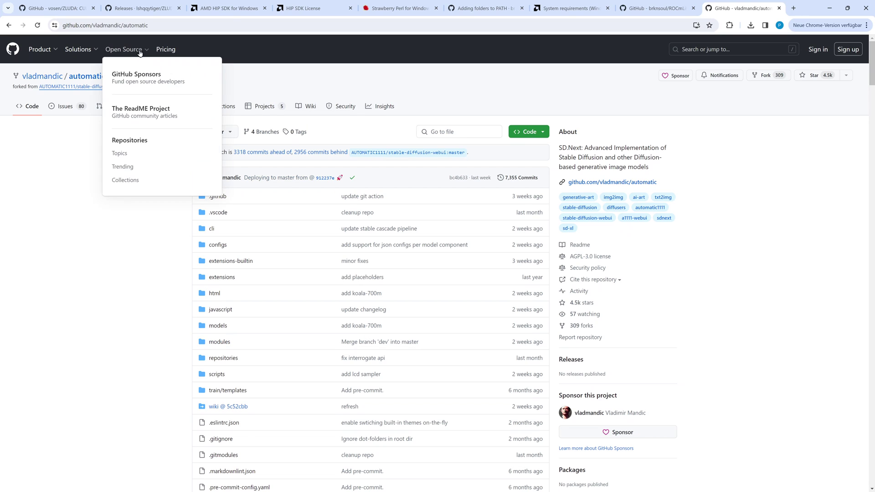
Copy the SD.Next repository URL and run git clone with it in Anaconda Prompt.
{"action": "left_click", "coordinate": [128, 26]}
{"action": "key", "text": "ctrl+c"}
{"action": "right_click", "coordinate": [128, 28]}
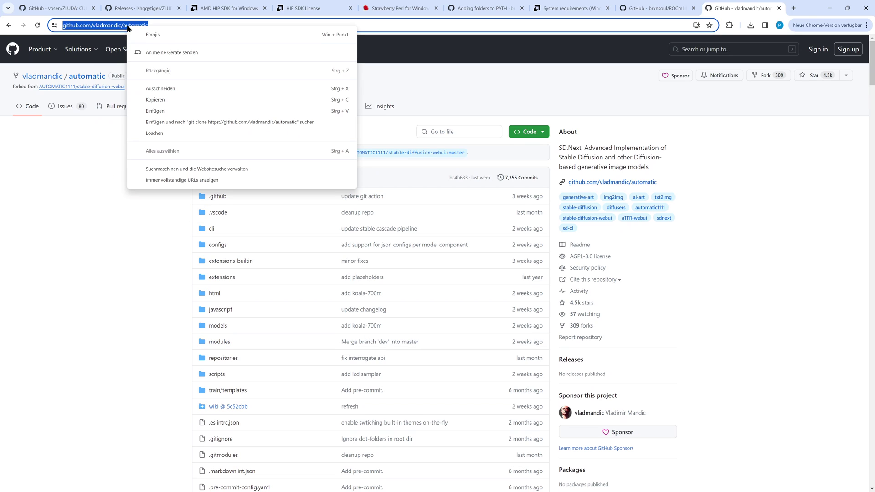
{"action": "left_click", "coordinate": [158, 100]}
{"action": "key", "text": "alt+Tab"}
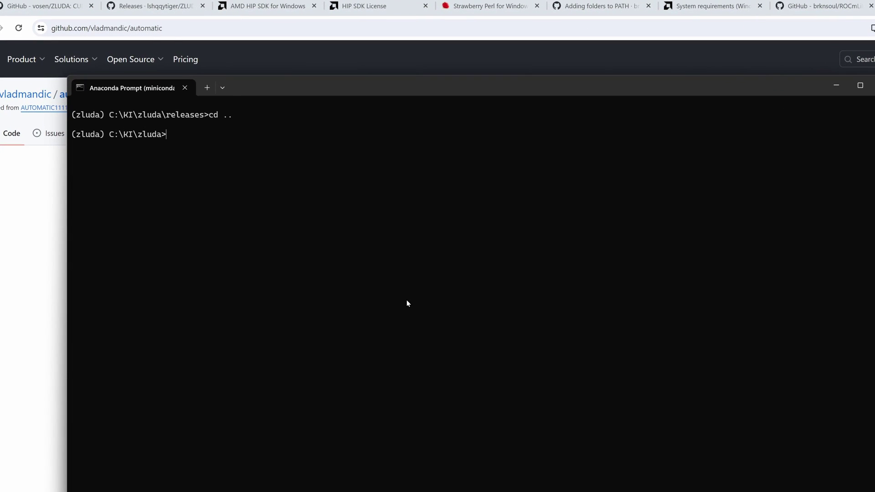
{"action": "type", "text": "git clone"}
{"action": "key", "text": "ctrl+v"}
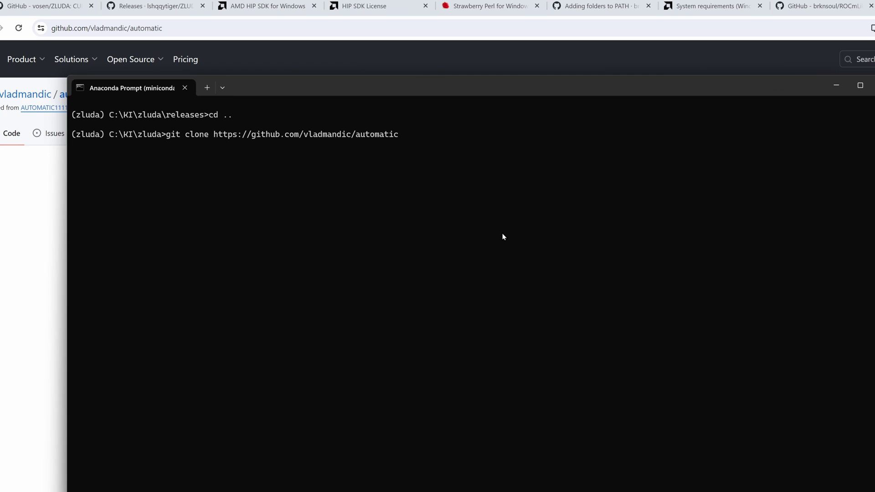
{"action": "key", "text": "Return"}
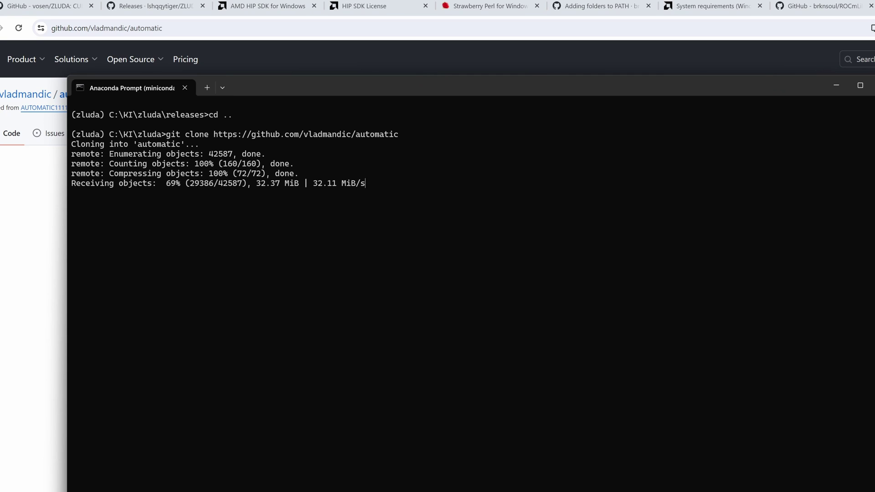
Clear the screen, cd into automatic, and run webui.bat --use-zluda --debug --autolaunch.
{"action": "type", "text": "cls"}
{"action": "key", "text": "Return"}
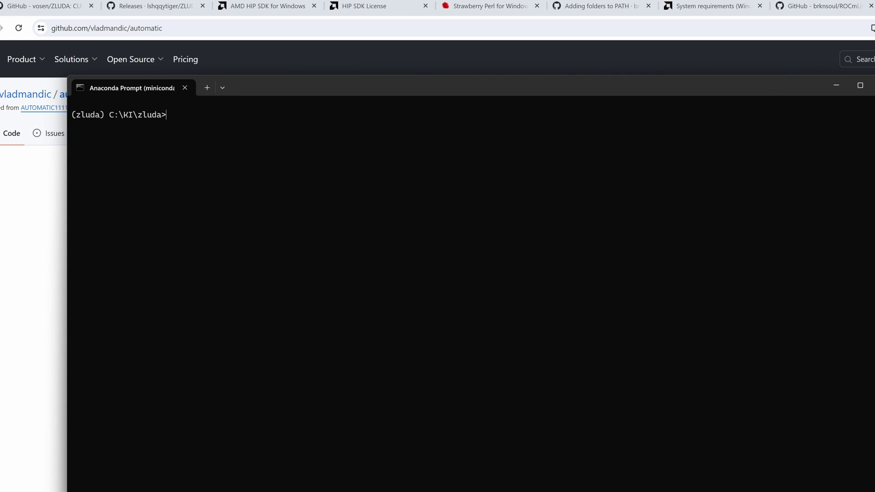
{"action": "type", "text": "cd aut"}
{"action": "key", "text": "Tab"}
{"action": "key", "text": "Return"}
{"action": "right_click", "coordinate": [319, 273]}
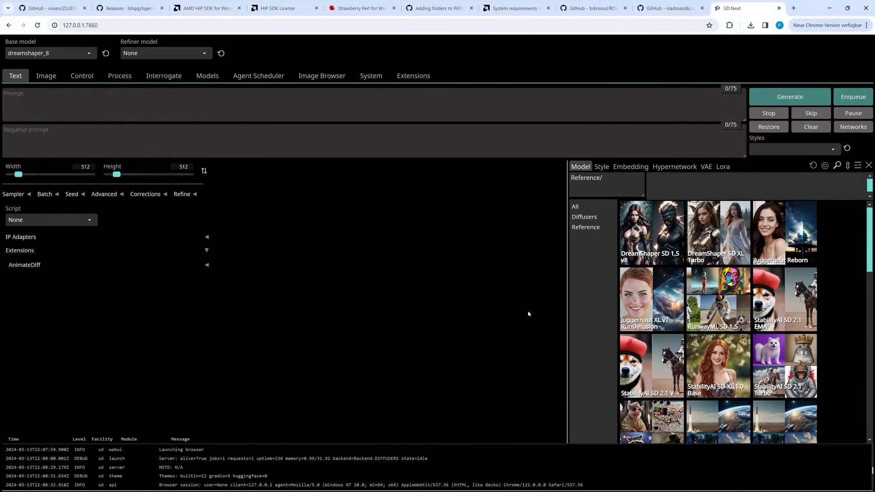
Select dreamshaper_8 as base model, paste the white-tiger prompt, and generate an image.
{"action": "mouse_move", "coordinate": [650, 220]}
{"action": "left_click", "coordinate": [89, 53]}
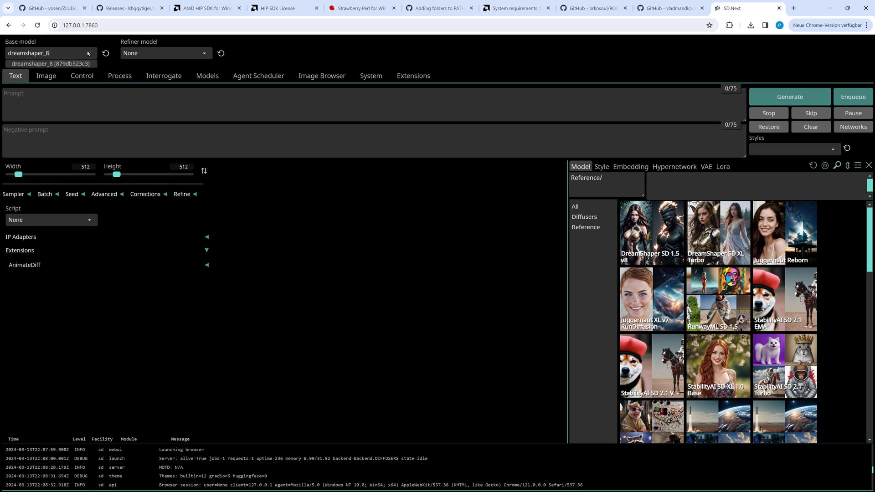
{"action": "left_click", "coordinate": [80, 63]}
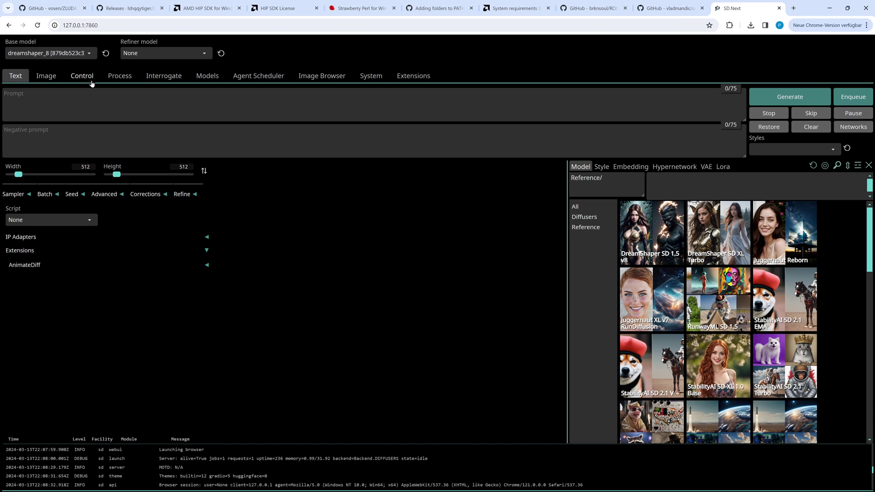
{"action": "left_click", "coordinate": [124, 99]}
{"action": "type", "text": "a mysterious white tiger, sitting on a rock, castle background, digital art, hyperrealistic, fantasy, dark art, artstation, highly detailed, sharp focus, sci-fi, dystopian"}
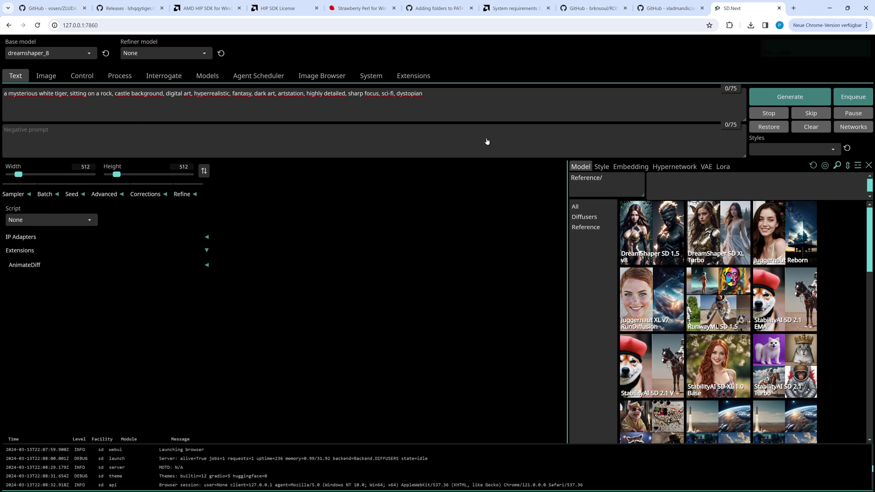
{"action": "left_click", "coordinate": [799, 103]}
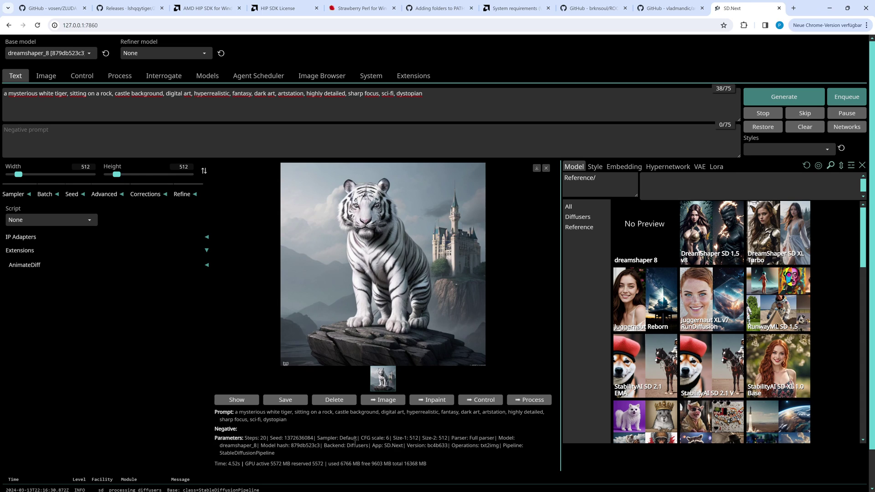
Check the 4.52 s generation time and generate another white-tiger image.
{"action": "left_click_drag", "start_coordinate": [222, 463], "coordinate": [240, 463]}
{"action": "left_click", "coordinate": [270, 463]}
{"action": "left_click", "coordinate": [774, 101]}
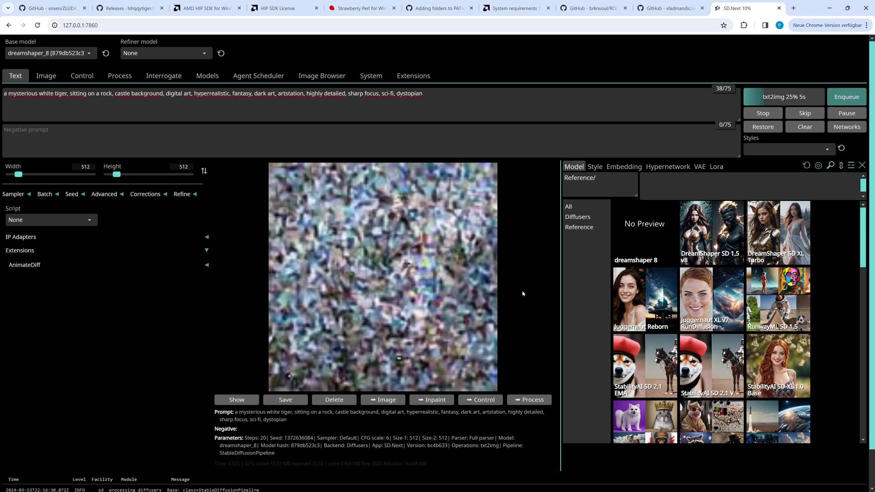